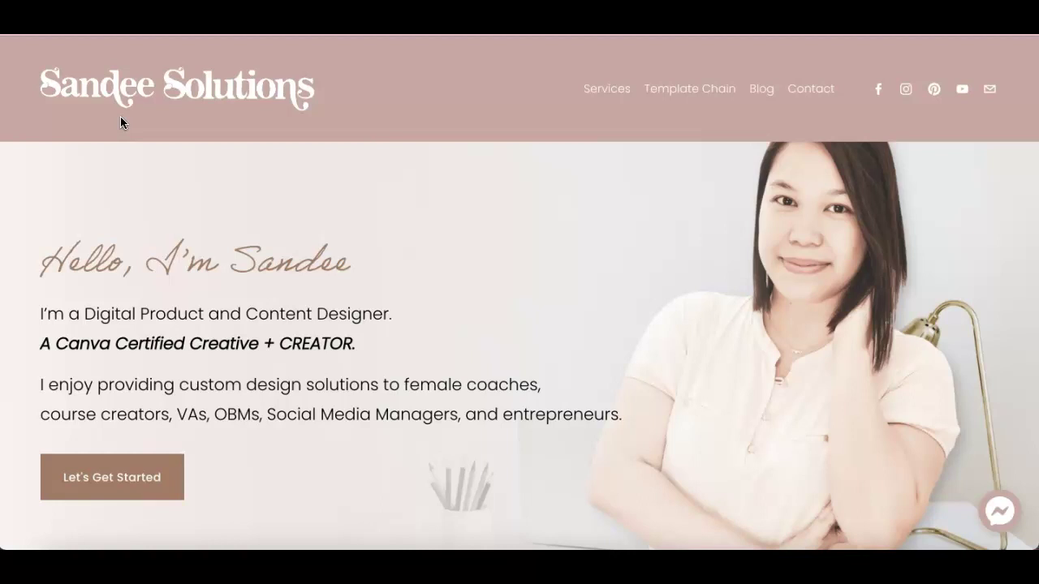
# Step: Examine the header banner on the website's home page
pyautogui.scroll(-3, 524, 240)
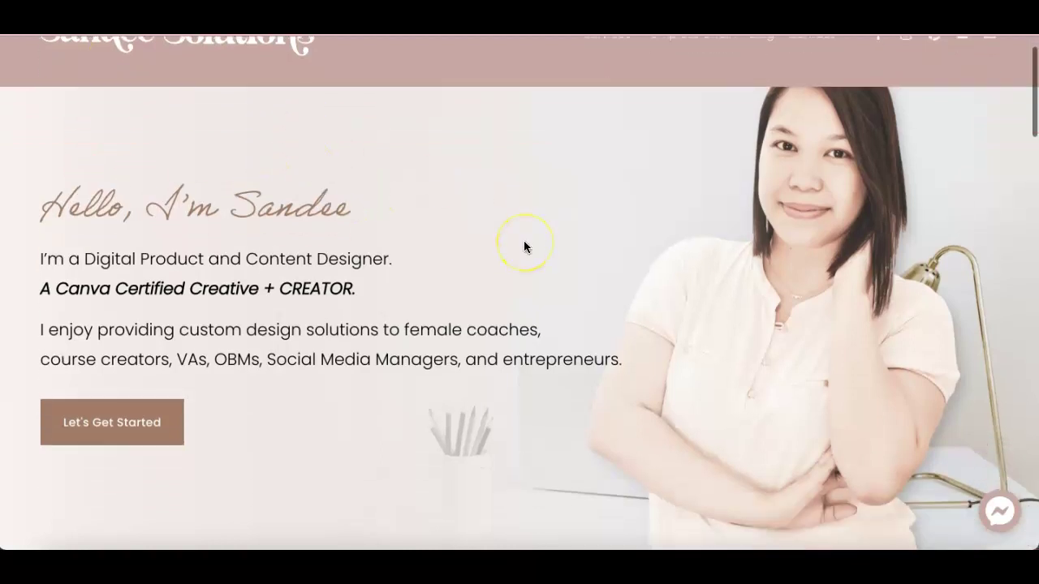
pyautogui.scroll(3, 523, 240)
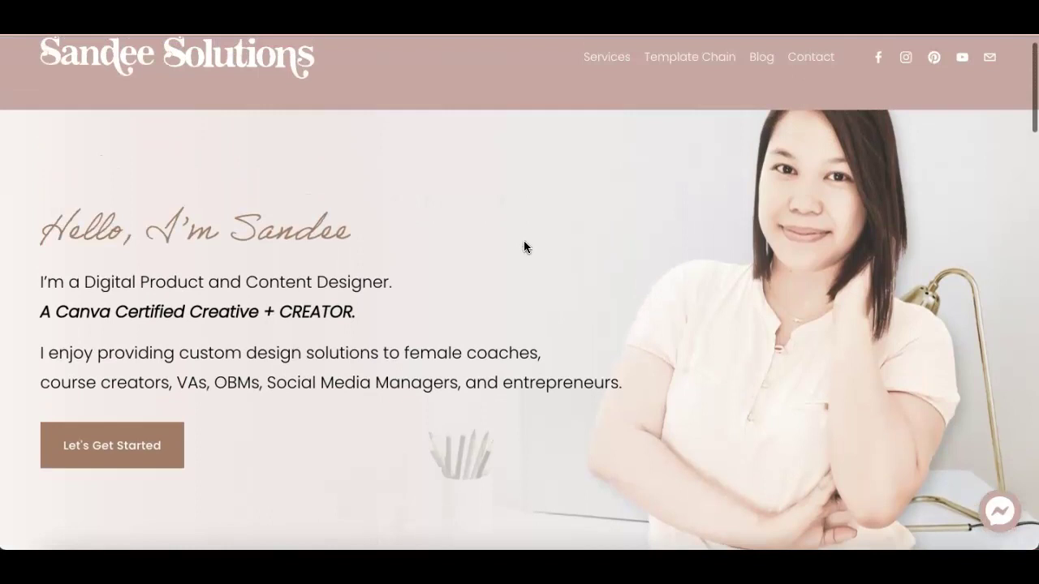
pyautogui.scroll(-1, 523, 241)
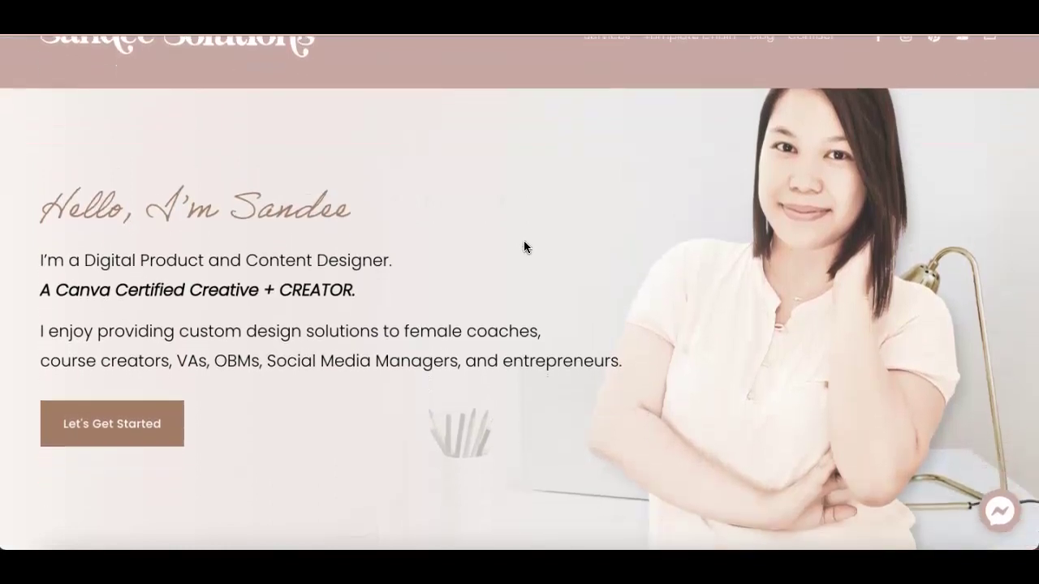
pyautogui.scroll(-1, 523, 241)
pyautogui.scroll(2, 523, 241)
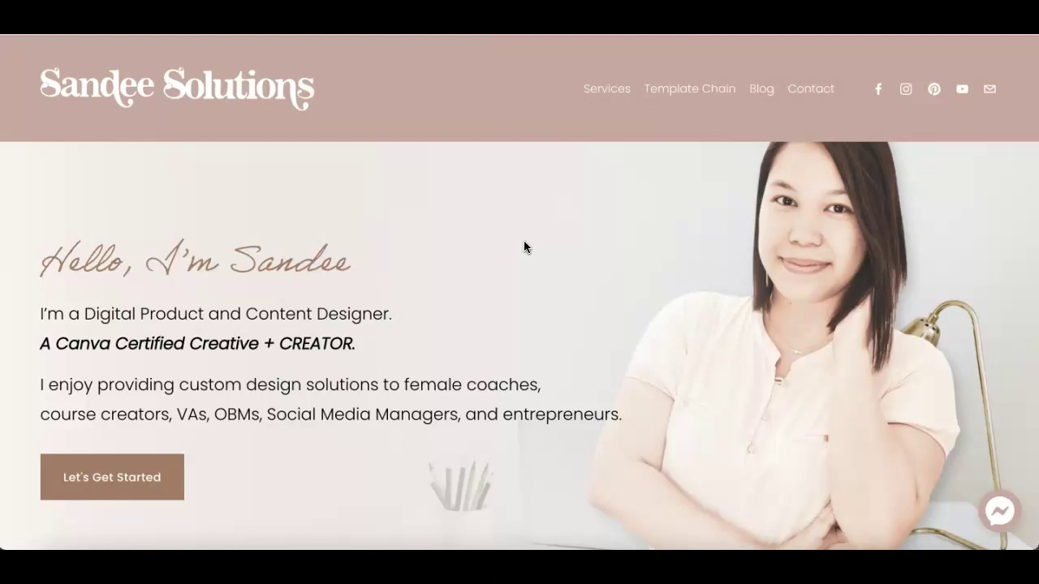
pyautogui.scroll(-3, 542, 179)
pyautogui.scroll(2, 542, 179)
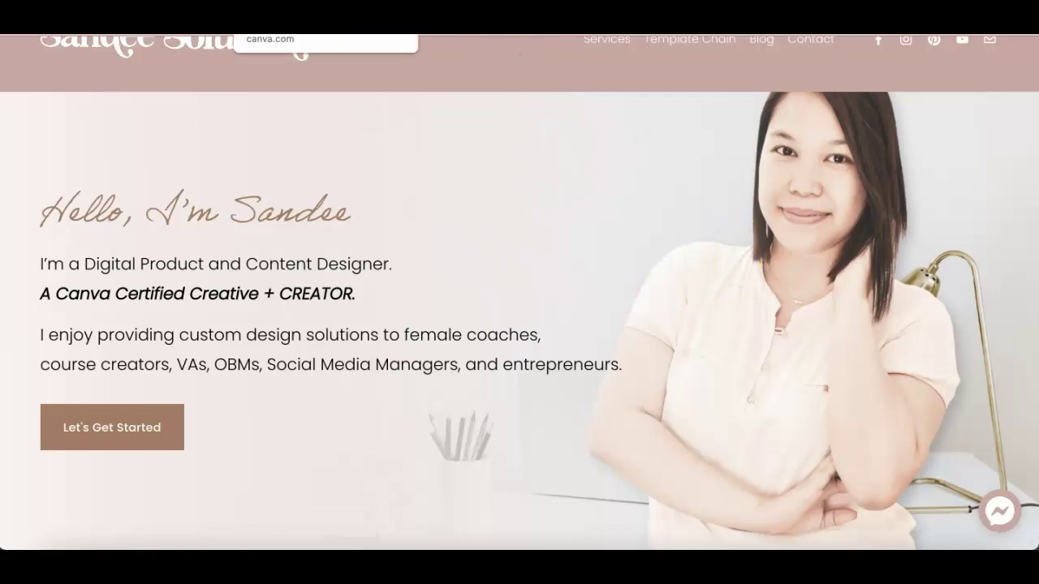
# Step: Switch to Canva and open the recent design "Website Banner Tutorial"
pyautogui.click(280, 11)
pyautogui.scroll(-1, 833, 363)
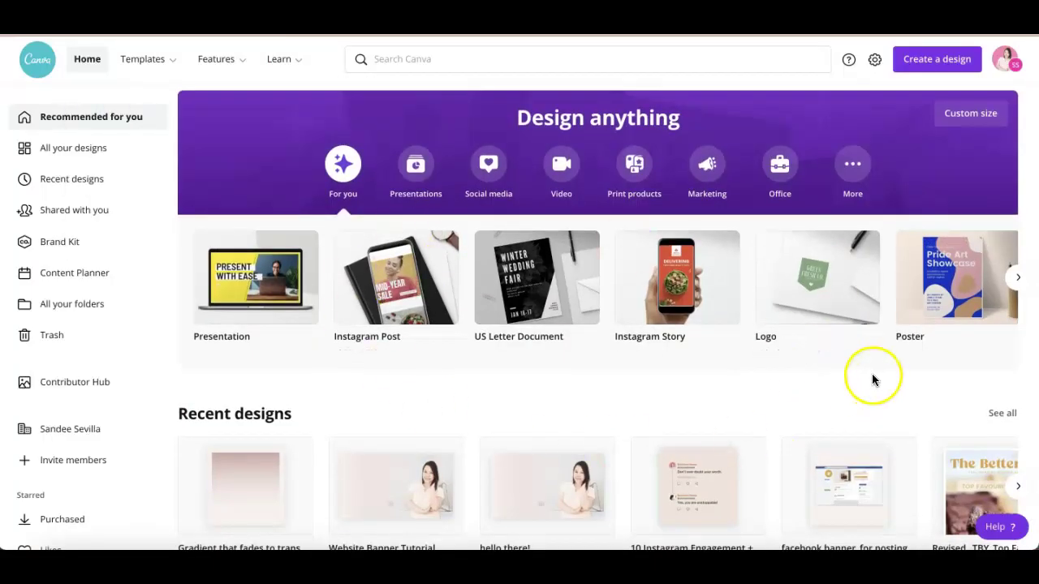
pyautogui.click(828, 406)
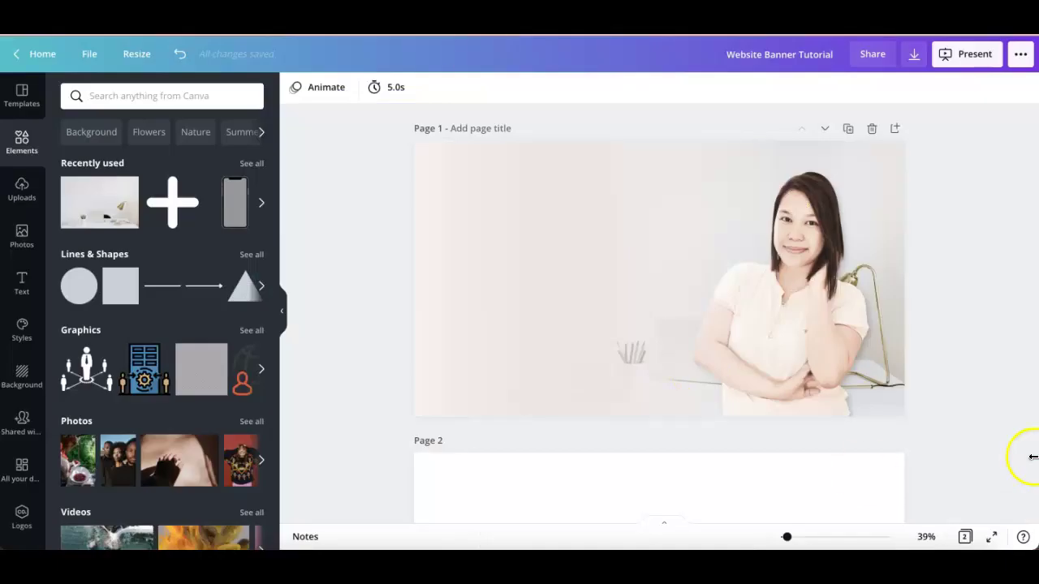
# Step: Examine the finished banner on page 1 and its gradient, workspace photo and portrait components on page 2
pyautogui.scroll(-2, 985, 348)
pyautogui.scroll(2, 985, 348)
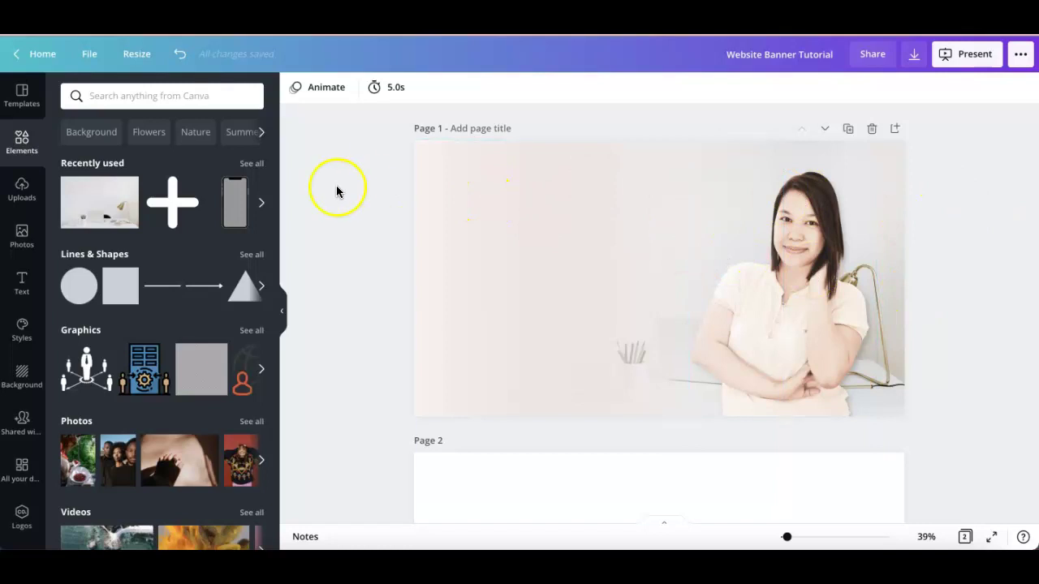
pyautogui.scroll(-1, 993, 299)
pyautogui.scroll(-3, 993, 299)
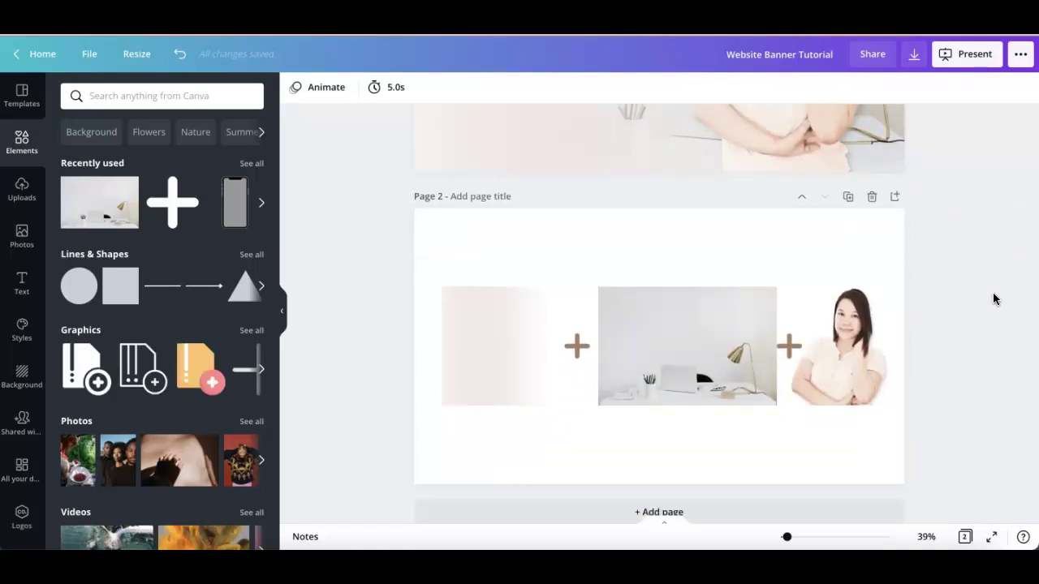
pyautogui.click(515, 343)
pyautogui.click(661, 331)
pyautogui.click(951, 254)
pyautogui.scroll(-1, 951, 256)
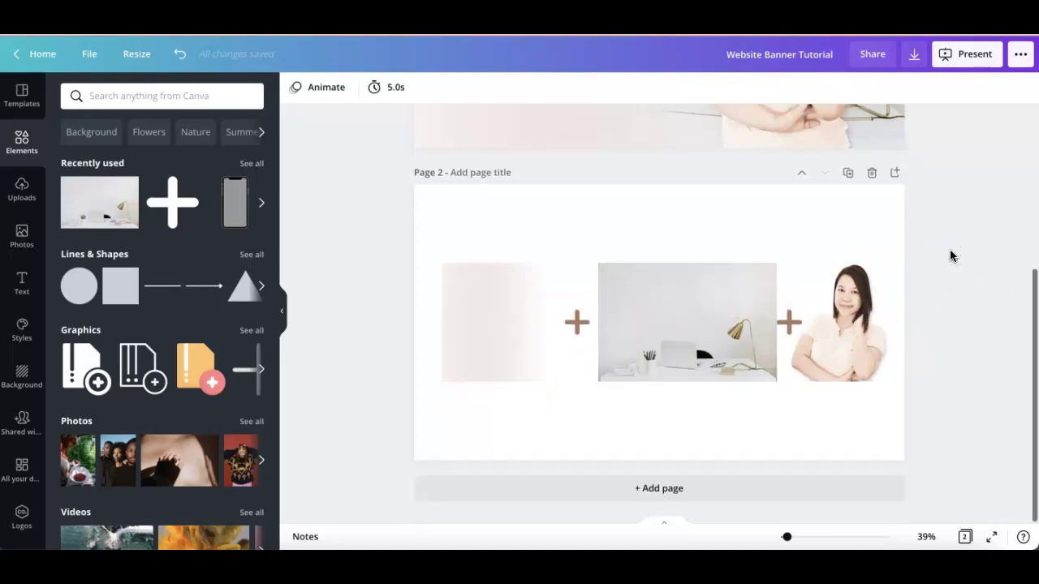
pyautogui.scroll(5, 967, 295)
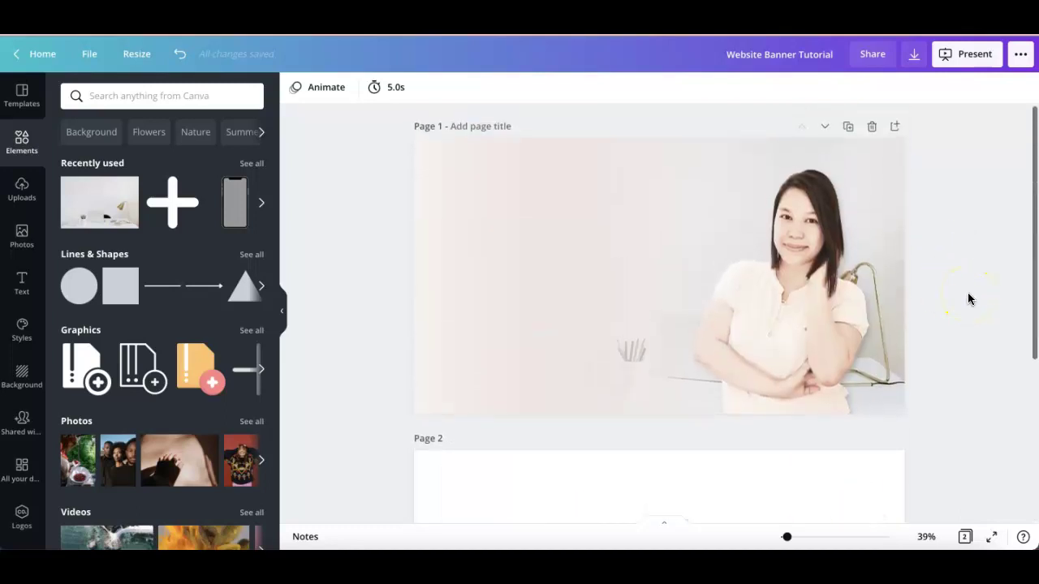
pyautogui.click(874, 158)
pyautogui.click(930, 211)
pyautogui.scroll(-5, 930, 215)
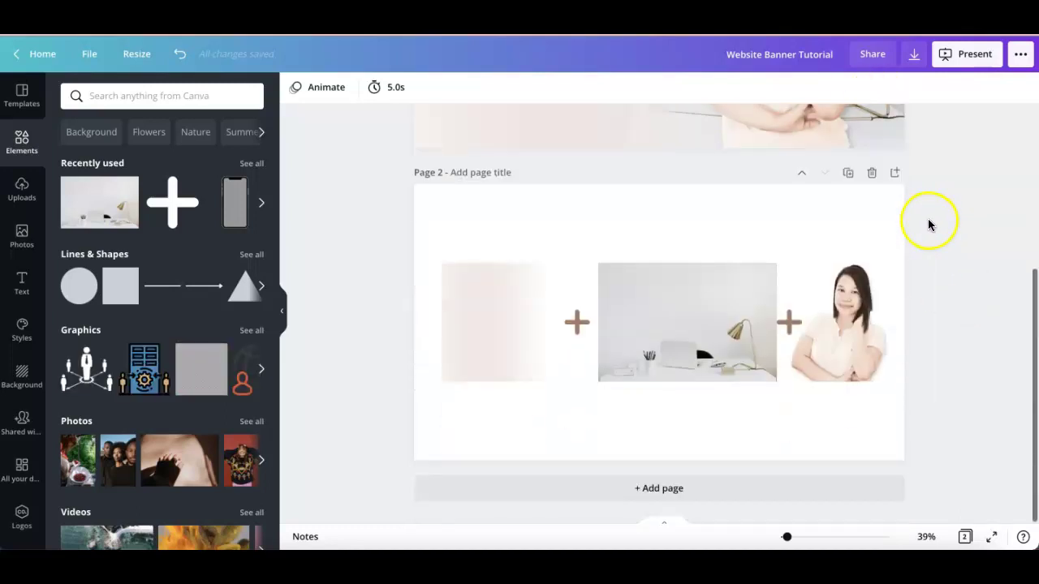
pyautogui.scroll(5, 907, 285)
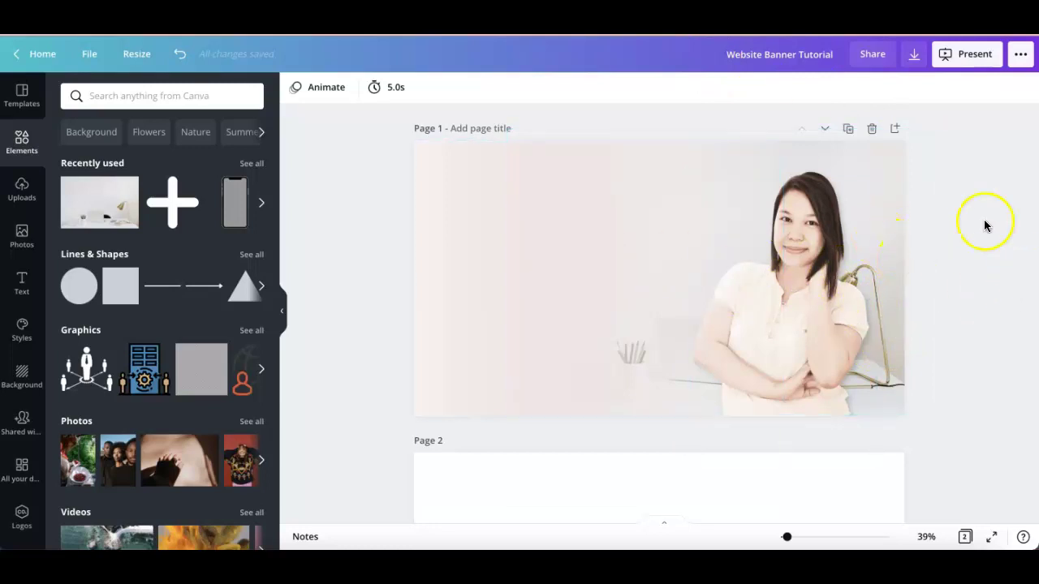
# Step: Search the photo library for "neutral workspace" and browse the results for a light desk photo
pyautogui.click(20, 244)
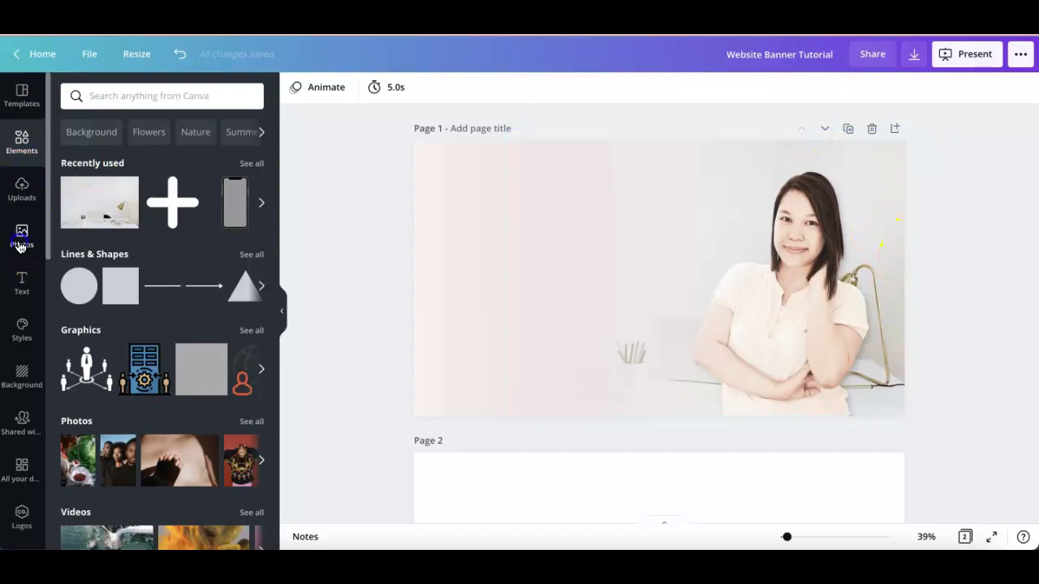
pyautogui.click(136, 97)
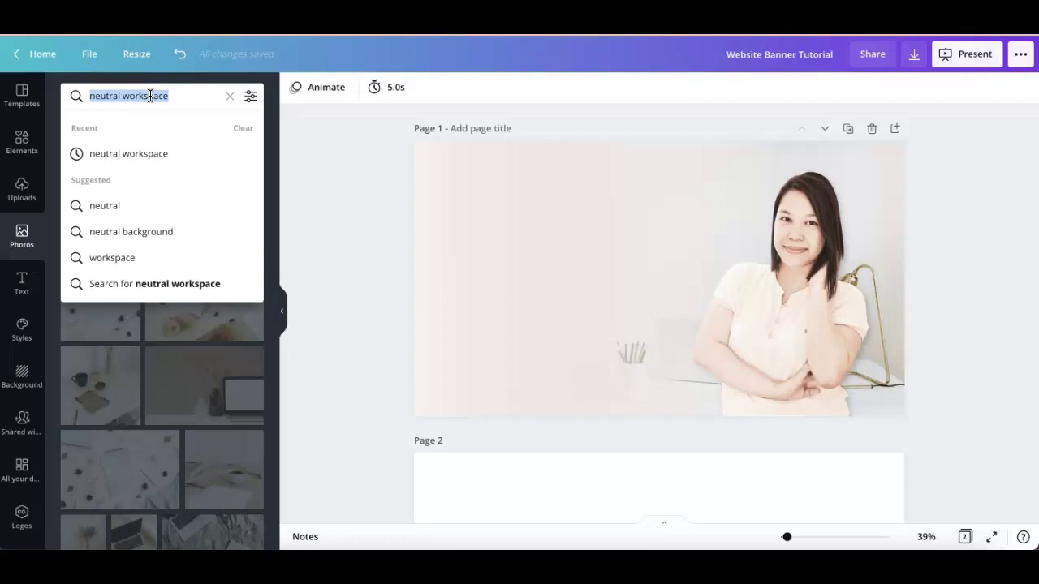
pyautogui.write('neutr')
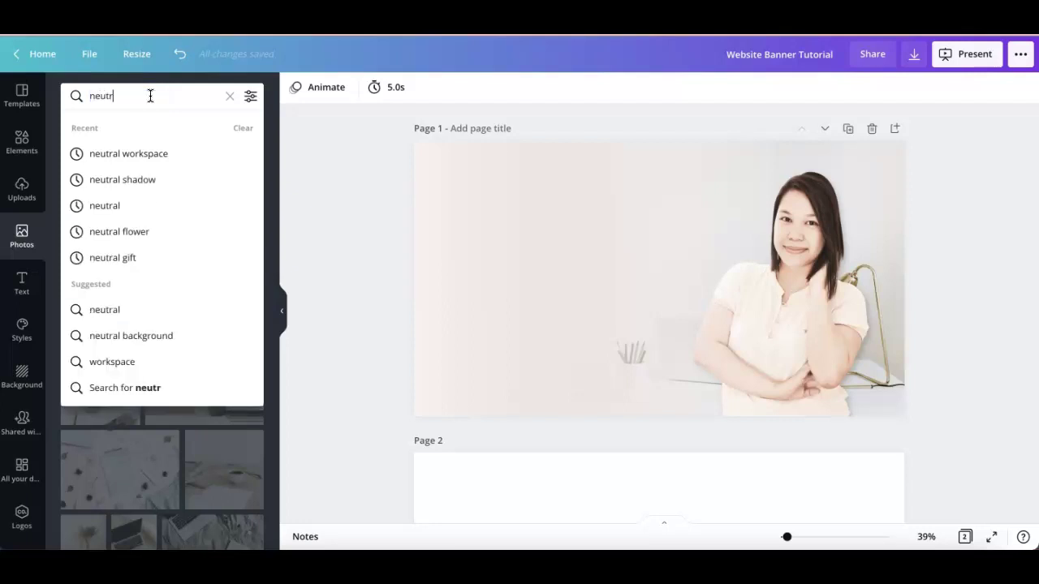
pyautogui.write('al workspace')
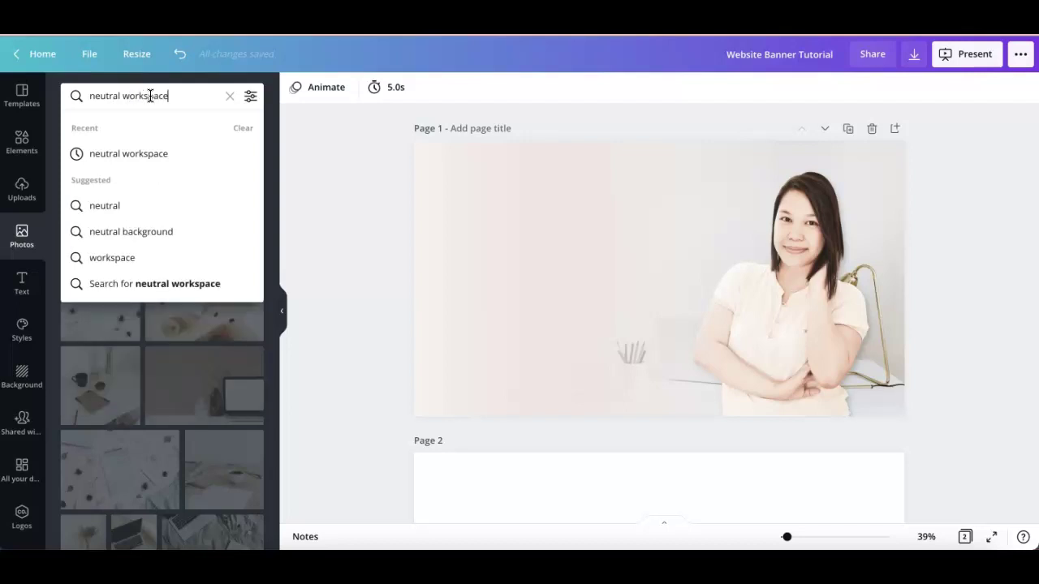
pyautogui.press('Return')
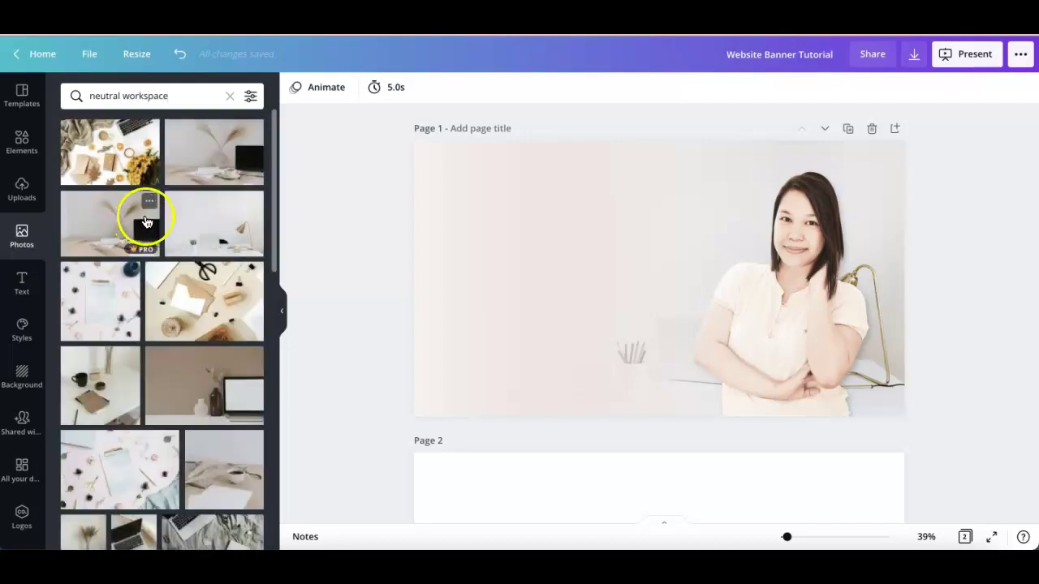
pyautogui.scroll(-1, 216, 229)
pyautogui.scroll(-2, 204, 203)
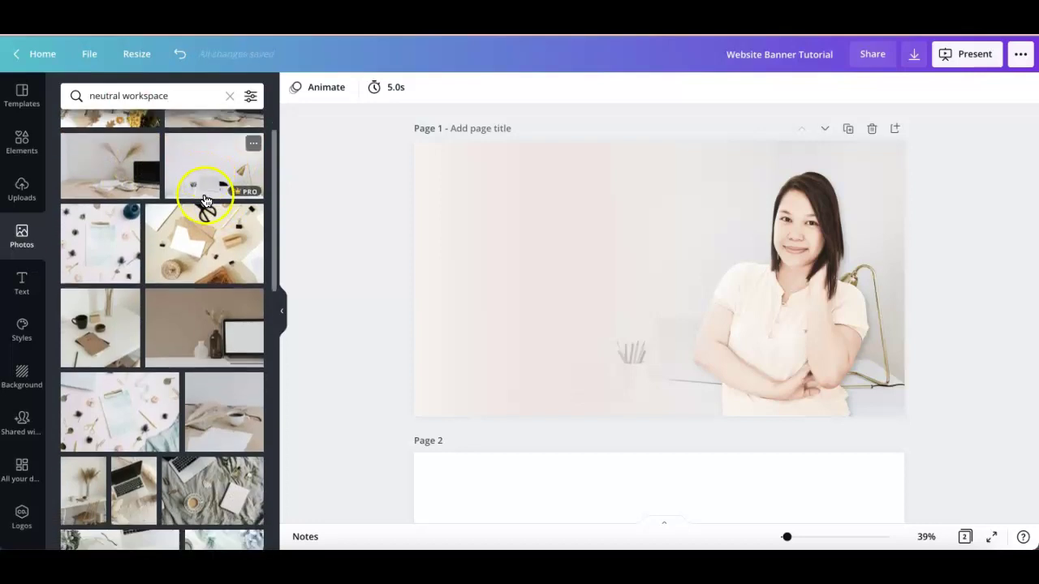
pyautogui.scroll(1, 215, 135)
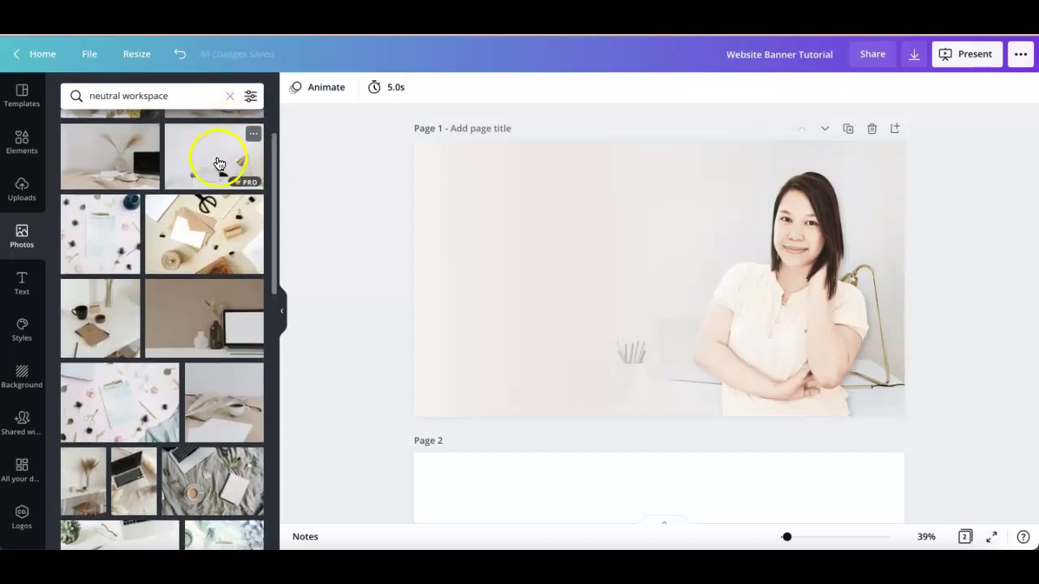
pyautogui.scroll(-1, 220, 165)
# Step: Add a blank page 3 after page 2 and insert the white desk photo with the gold lamp
pyautogui.scroll(-4, 877, 318)
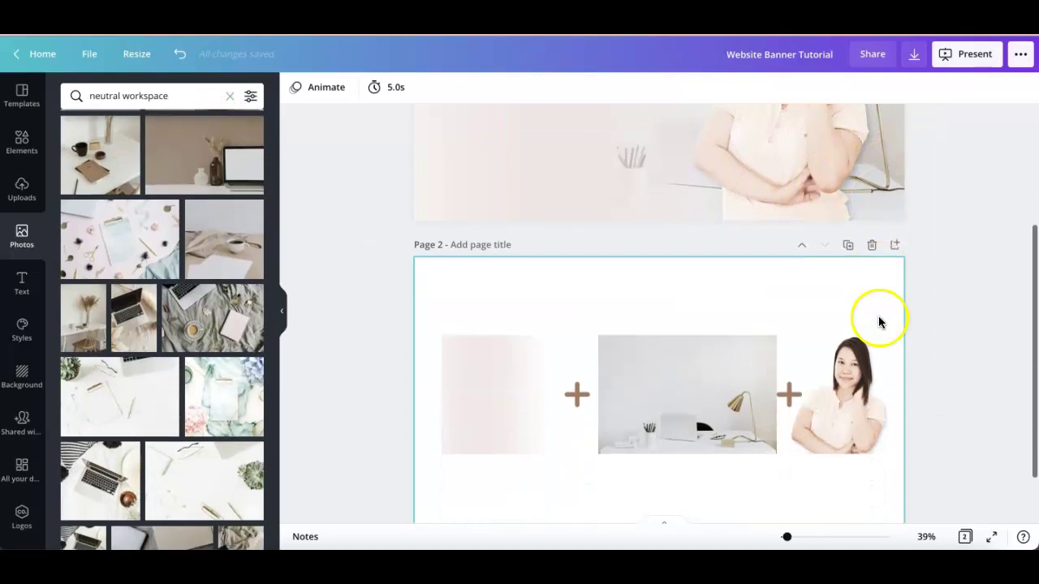
pyautogui.click(663, 488)
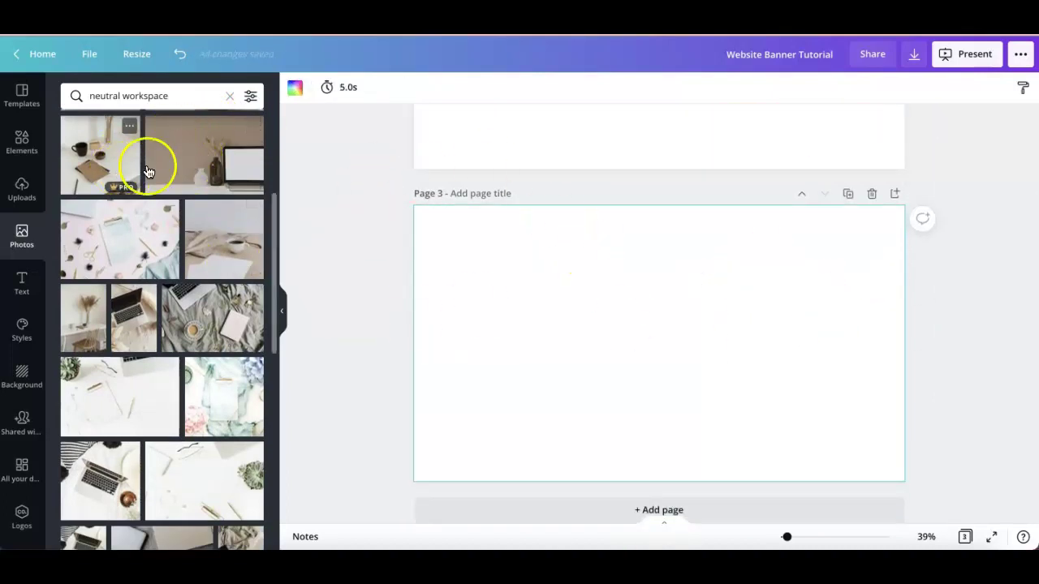
pyautogui.scroll(-1, 206, 306)
pyautogui.scroll(3, 196, 358)
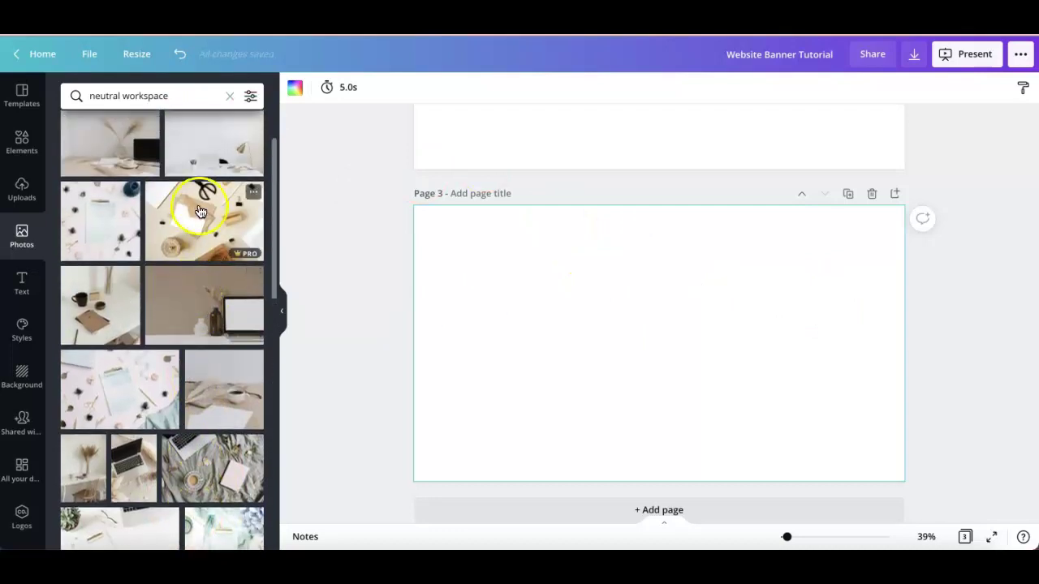
pyautogui.click(202, 154)
pyautogui.click(841, 364)
# Step: Enlarge the desk photo and align it to page 3's right edge, leaving a narrow blank strip along the left
pyautogui.moveTo(699, 355); pyautogui.dragTo(856, 280)
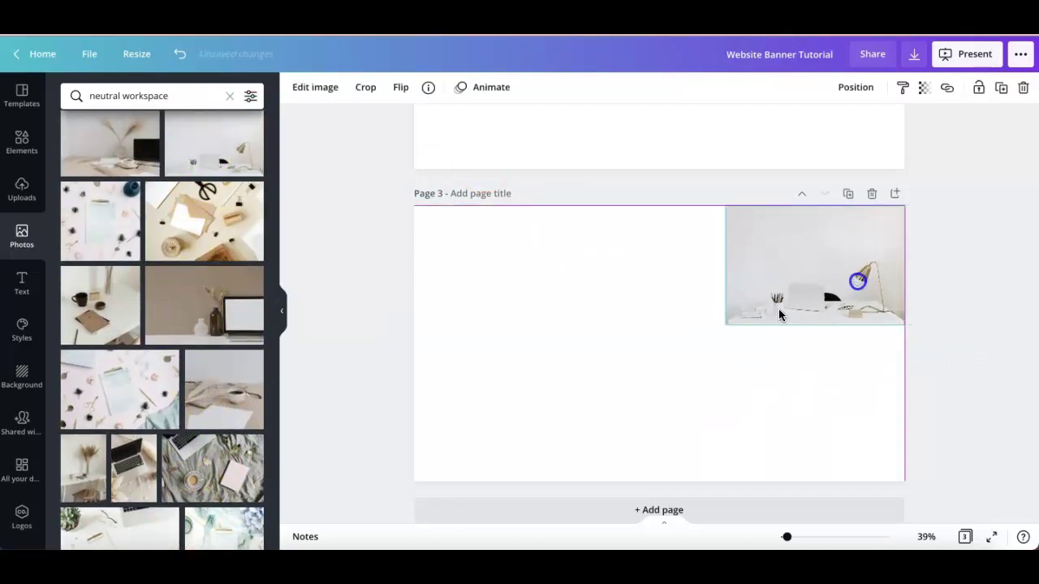
pyautogui.moveTo(725, 323); pyautogui.dragTo(457, 430)
pyautogui.moveTo(656, 357); pyautogui.dragTo(679, 350)
pyautogui.moveTo(918, 211); pyautogui.dragTo(958, 189)
pyautogui.moveTo(809, 341); pyautogui.dragTo(790, 340)
pyautogui.click(978, 320)
# Step: Compare the desk photo on page 3 with the finished banner on page 1 and the gradient component on page 2
pyautogui.scroll(5, 976, 277)
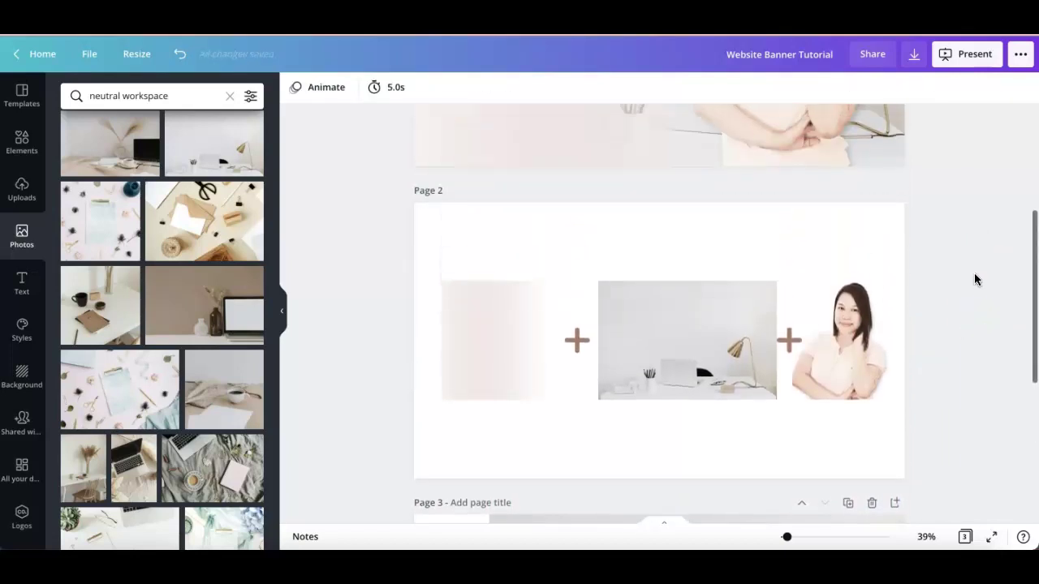
pyautogui.scroll(3, 976, 279)
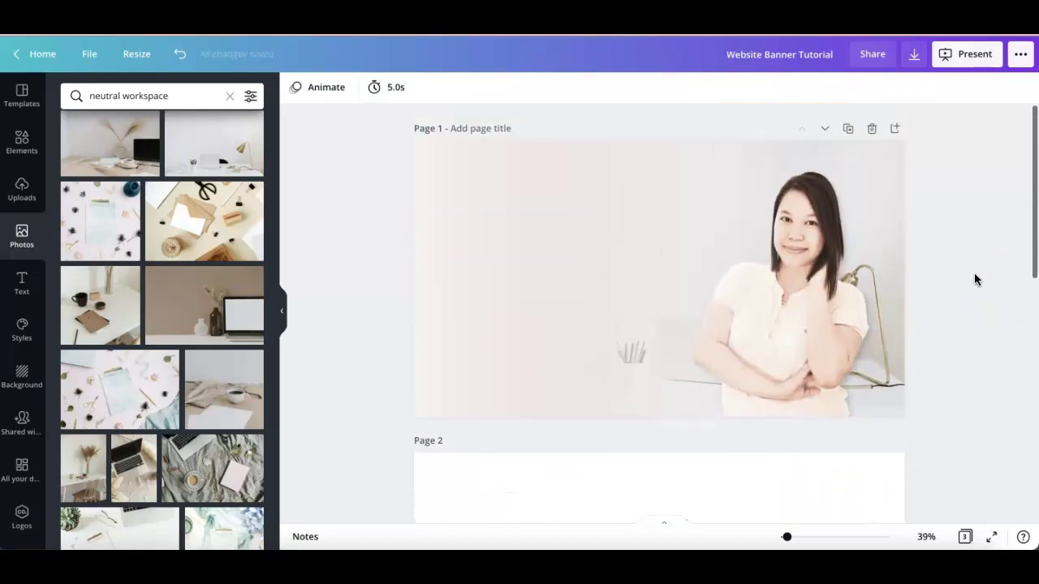
pyautogui.scroll(-4, 975, 280)
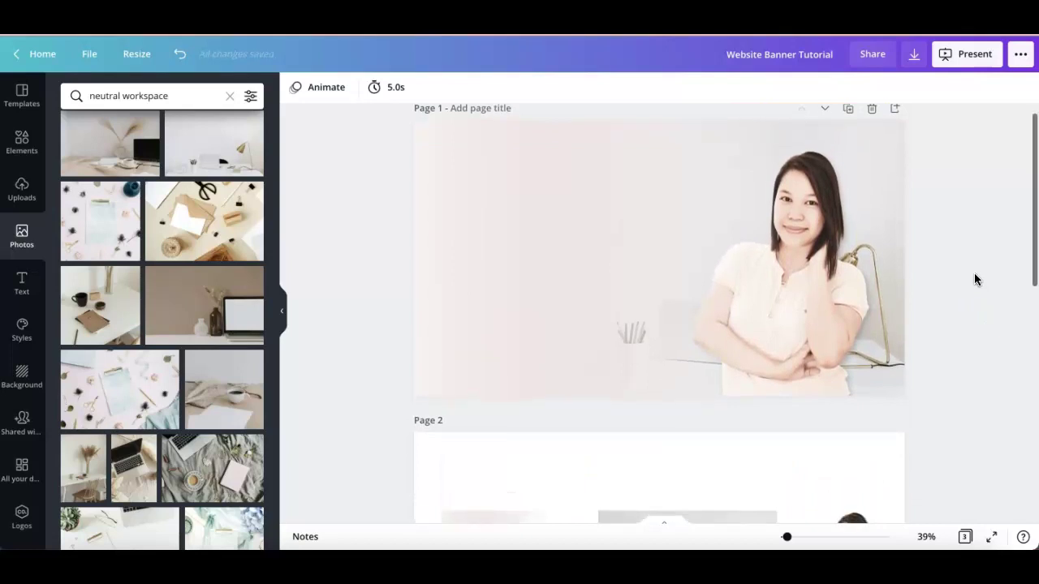
pyautogui.scroll(-10, 975, 279)
pyautogui.click(982, 331)
pyautogui.click(743, 287)
pyautogui.click(948, 301)
pyautogui.scroll(8, 949, 304)
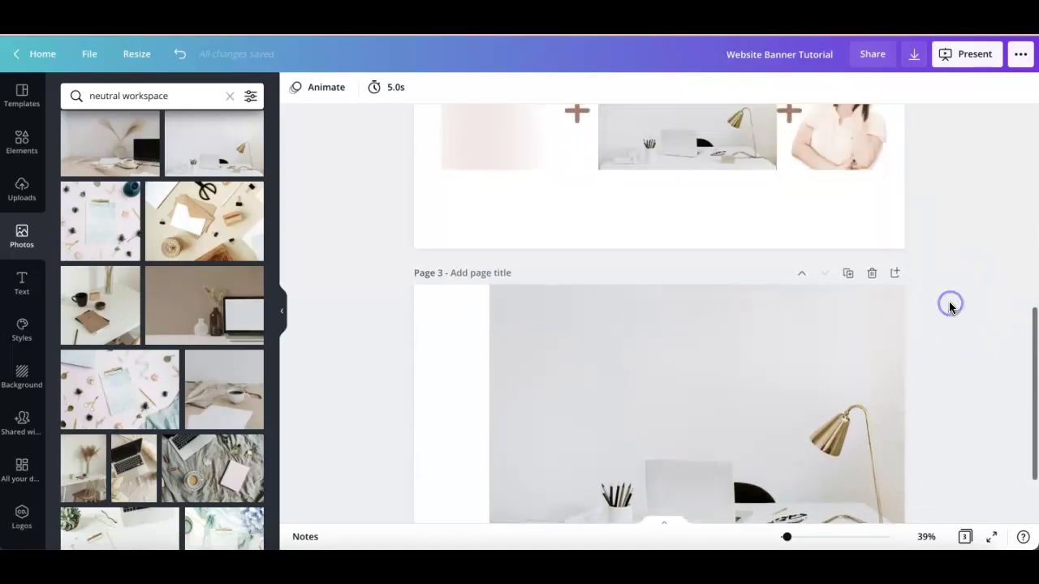
pyautogui.click(473, 285)
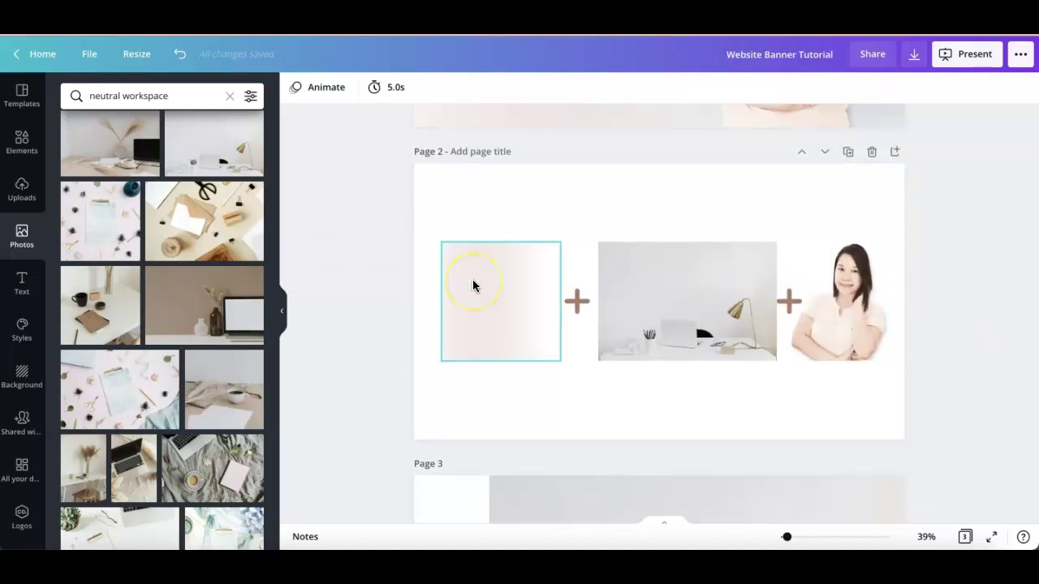
pyautogui.click(348, 280)
pyautogui.click(539, 318)
pyautogui.click(514, 309)
# Step: Open the "Gradient that fades to transparency_Shareable" design and inspect its square gradient
pyautogui.click(16, 152)
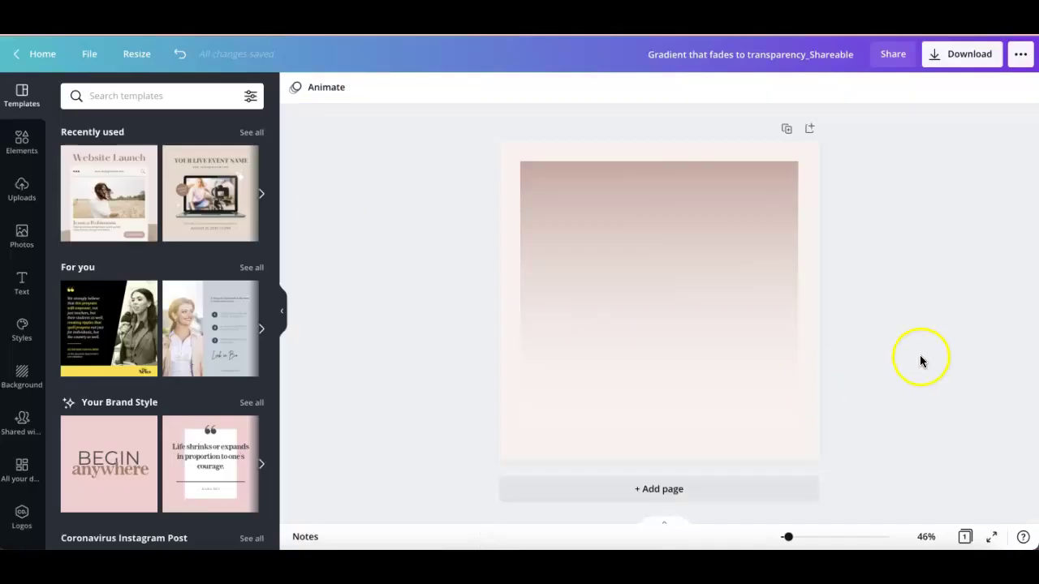
pyautogui.click(647, 265)
pyautogui.click(925, 329)
pyautogui.click(614, 237)
pyautogui.click(949, 259)
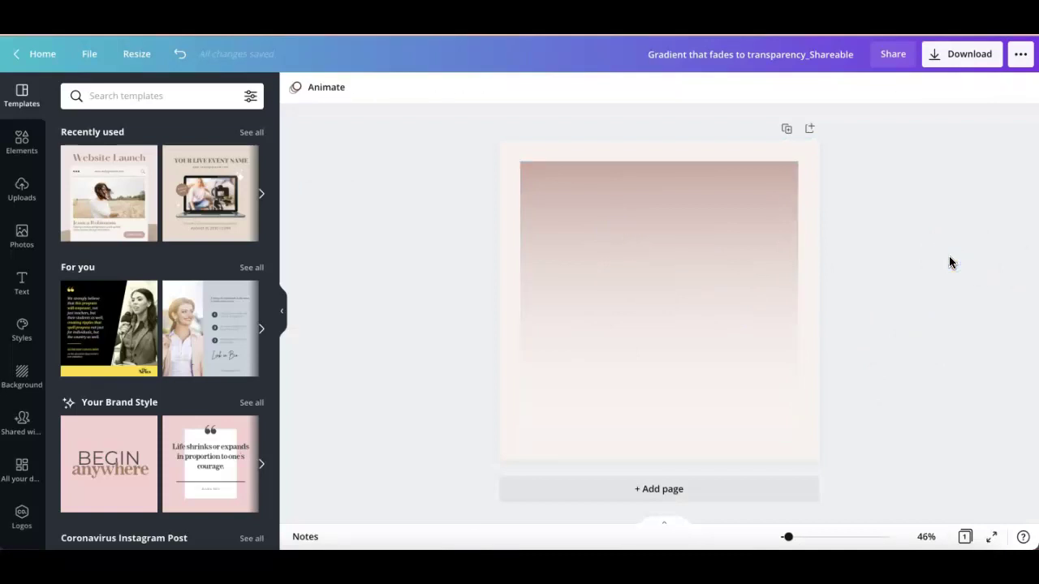
# Step: View the information details of the square gradient element, including its saving and similar-element options
pyautogui.click(667, 218)
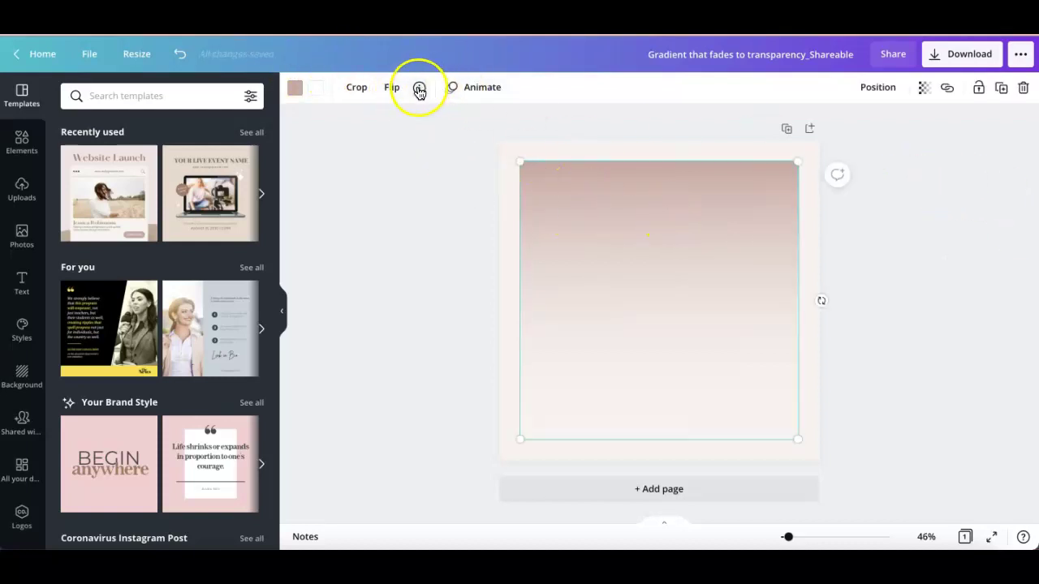
pyautogui.click(558, 191)
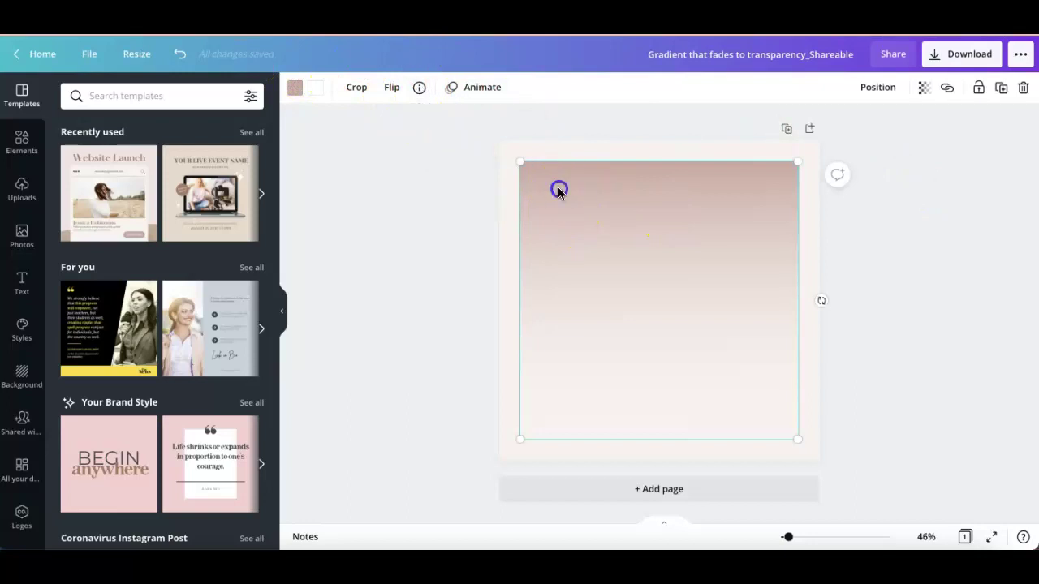
pyautogui.click(416, 90)
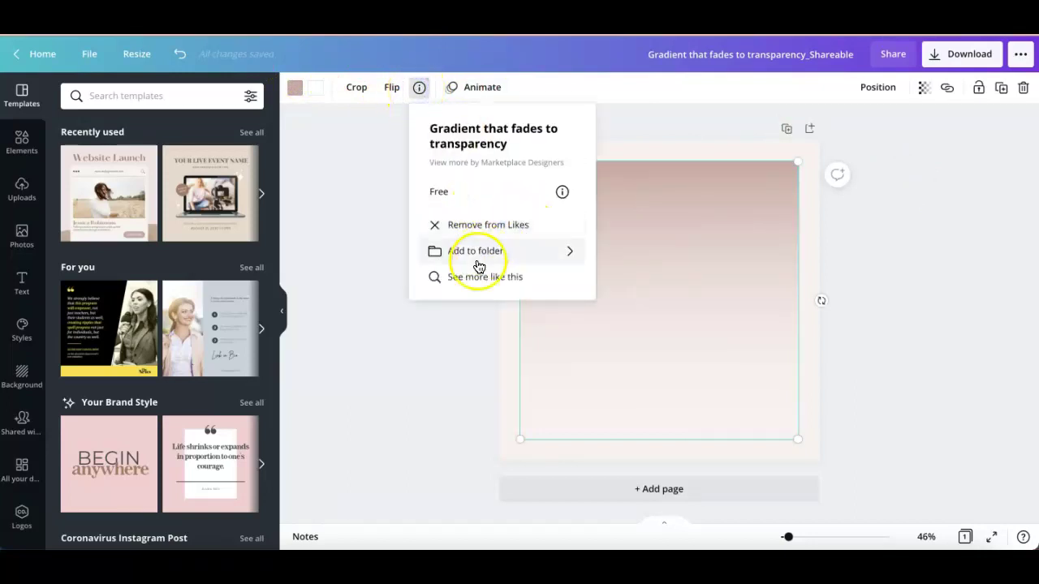
pyautogui.click(896, 258)
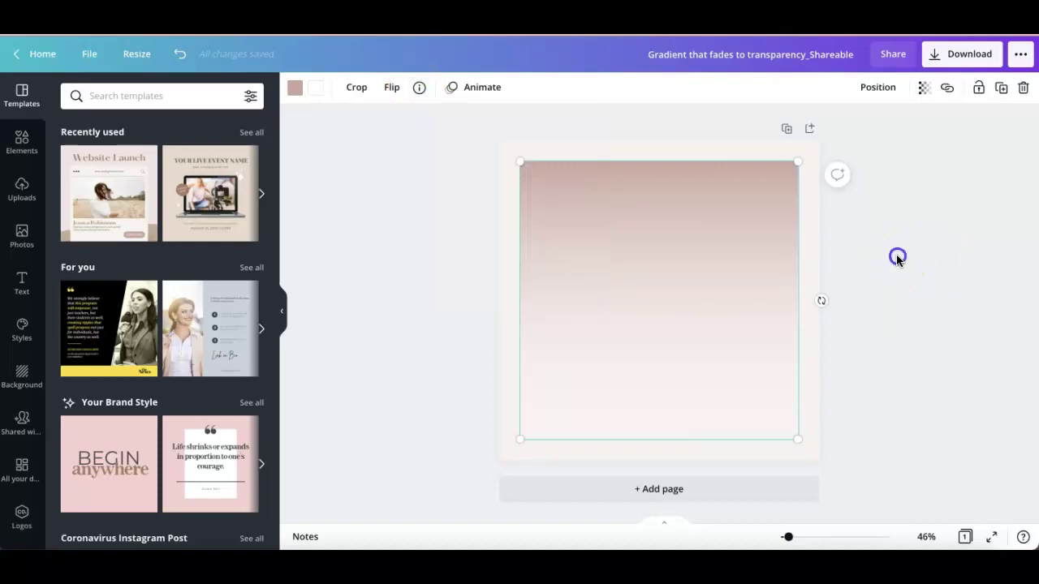
# Step: Return to the Website Banner Tutorial design and examine the pale square gradient among the banner components on page 2
pyautogui.click(897, 258)
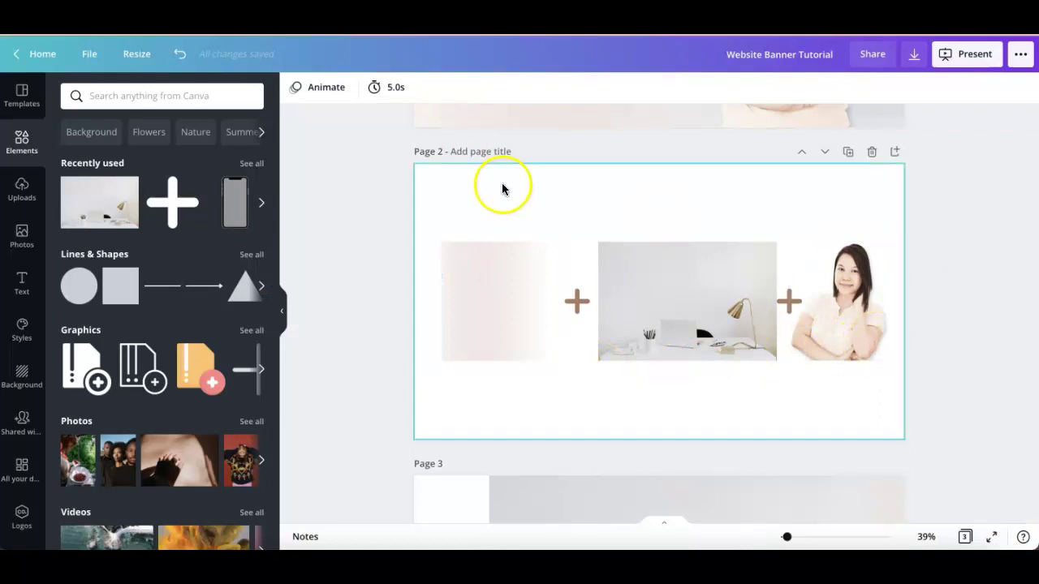
pyautogui.click(475, 274)
pyautogui.click(970, 235)
pyautogui.scroll(-3, 547, 170)
pyautogui.scroll(2, 528, 179)
pyautogui.click(497, 191)
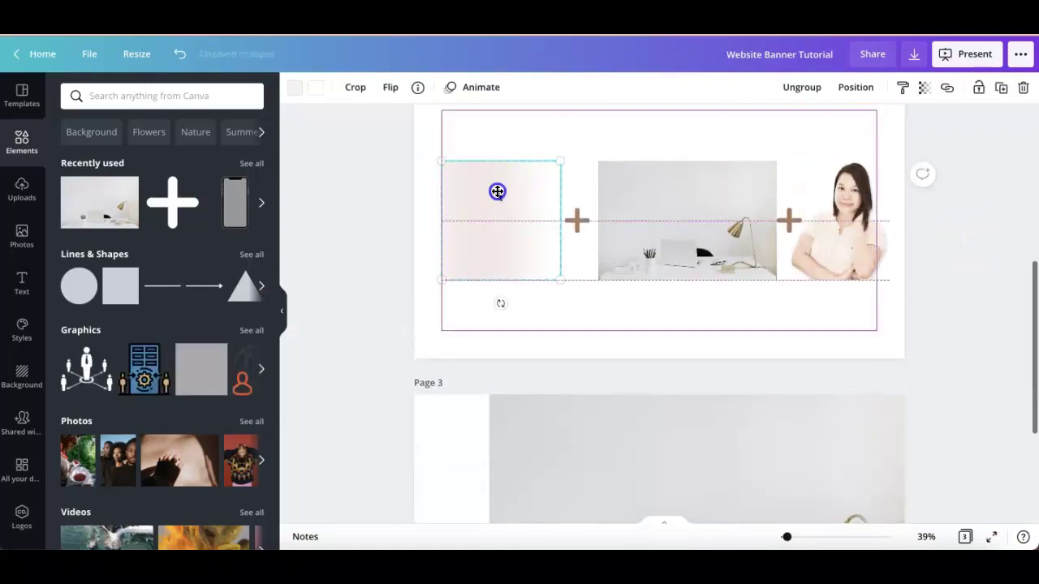
pyautogui.click(528, 269)
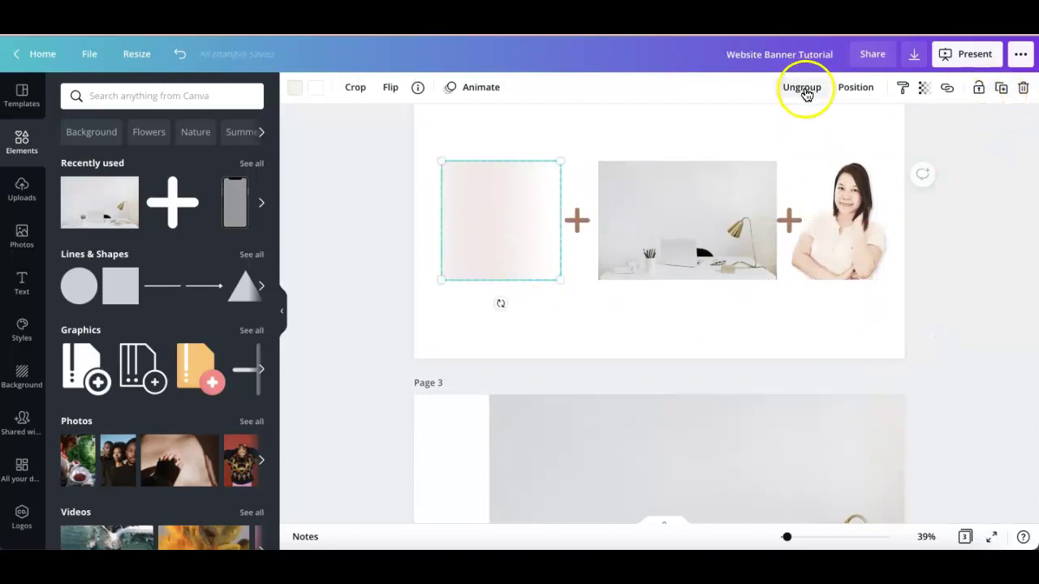
pyautogui.click(978, 169)
pyautogui.click(456, 196)
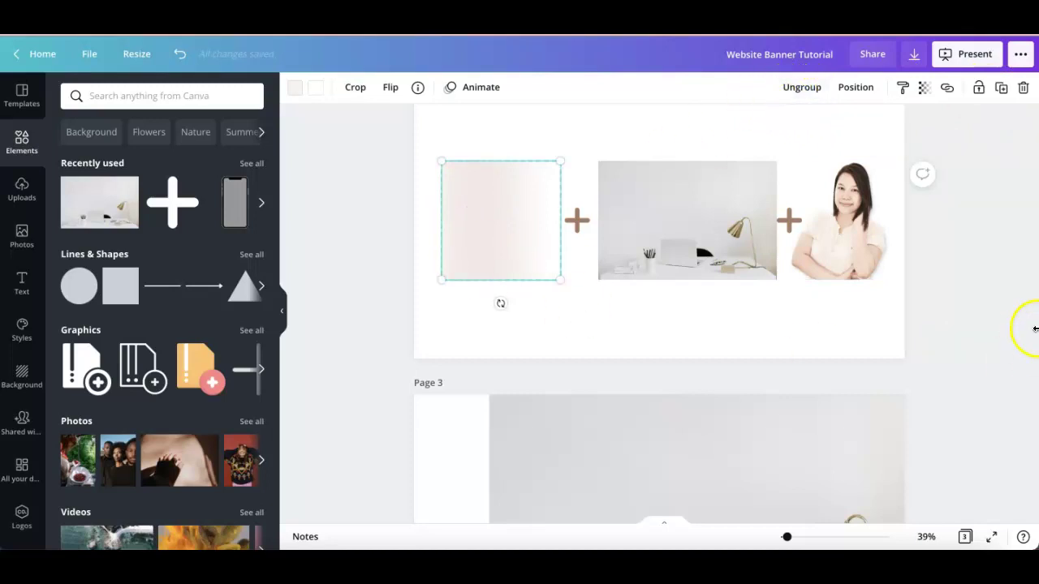
pyautogui.click(965, 313)
pyautogui.scroll(-1, 964, 313)
pyautogui.scroll(3, 966, 317)
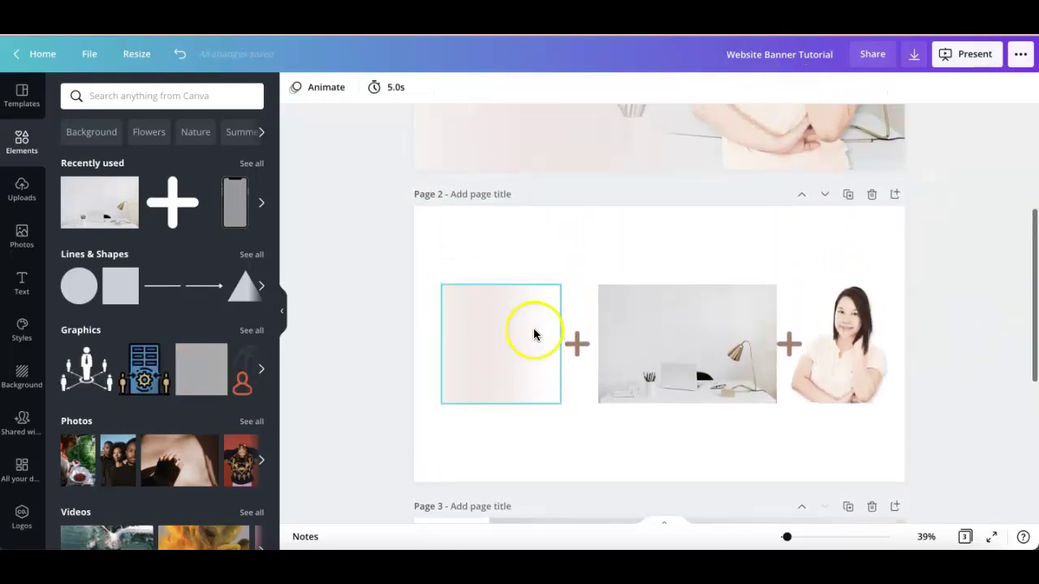
# Step: Copy the square gradient from page 2 onto page 3, align it to the upper-left corner and enlarge it over the desk photo
pyautogui.click(443, 323)
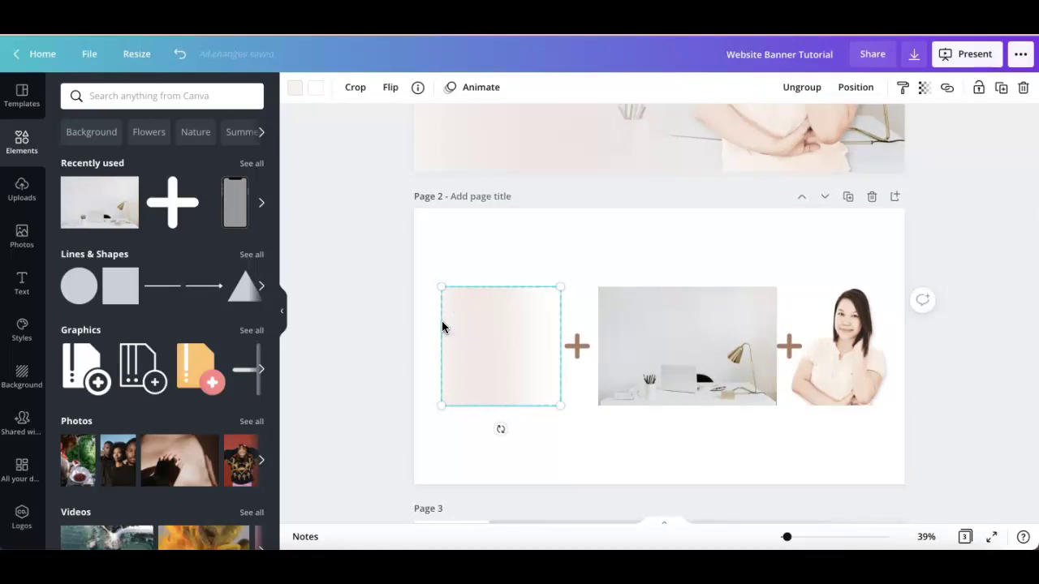
pyautogui.scroll(-3, 442, 327)
pyautogui.click(443, 322)
pyautogui.hotkey('ctrl', 'v')
pyautogui.moveTo(461, 271); pyautogui.dragTo(454, 227)
pyautogui.moveTo(532, 327); pyautogui.dragTo(786, 512)
pyautogui.click(972, 317)
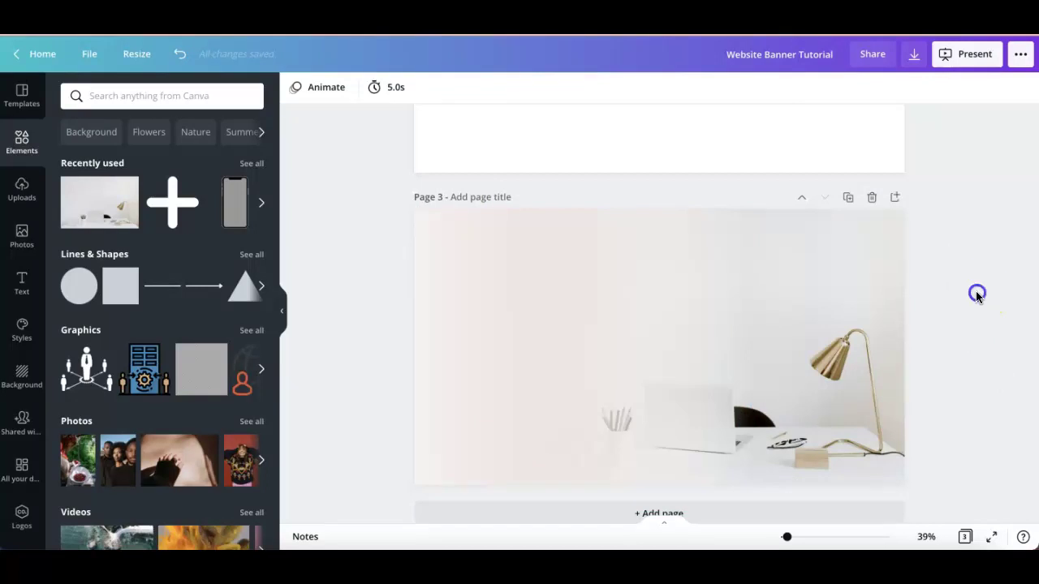
# Step: Enlarge the gradient on page 3 proportionally until it spans about three quarters of the page width
pyautogui.scroll(-1, 976, 294)
pyautogui.click(459, 213)
pyautogui.scroll(-1, 753, 371)
pyautogui.moveTo(754, 517); pyautogui.dragTo(797, 539)
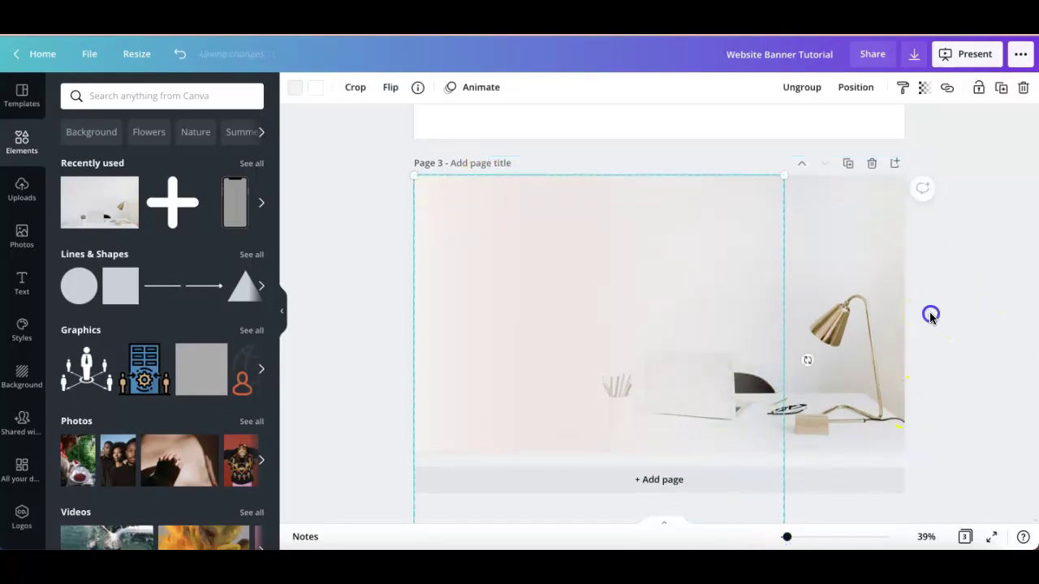
pyautogui.click(930, 316)
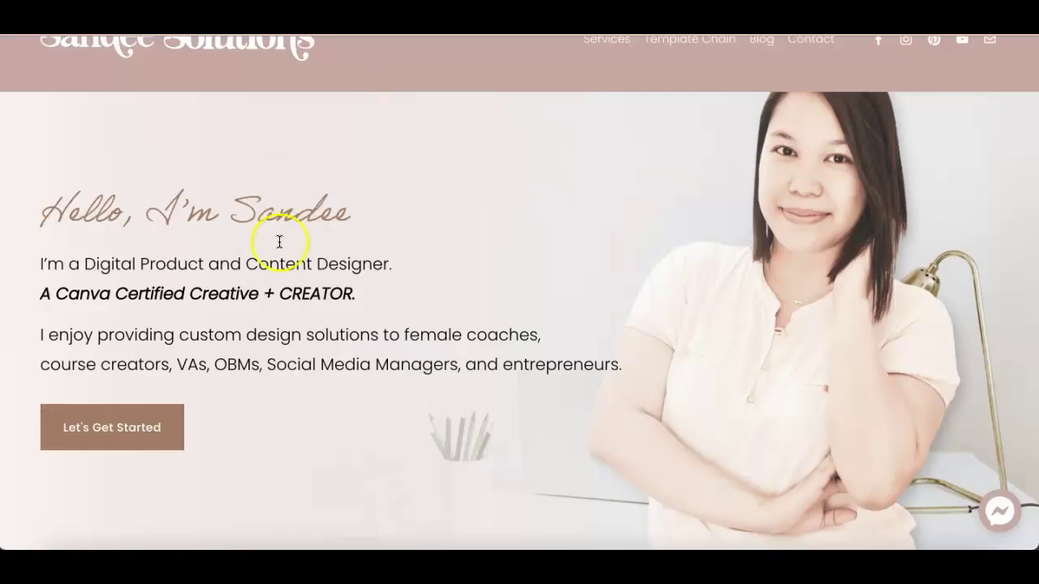
# Step: Examine the live website's banner with its text over the gradient and compare it with the composition on page 3
pyautogui.scroll(2, 278, 259)
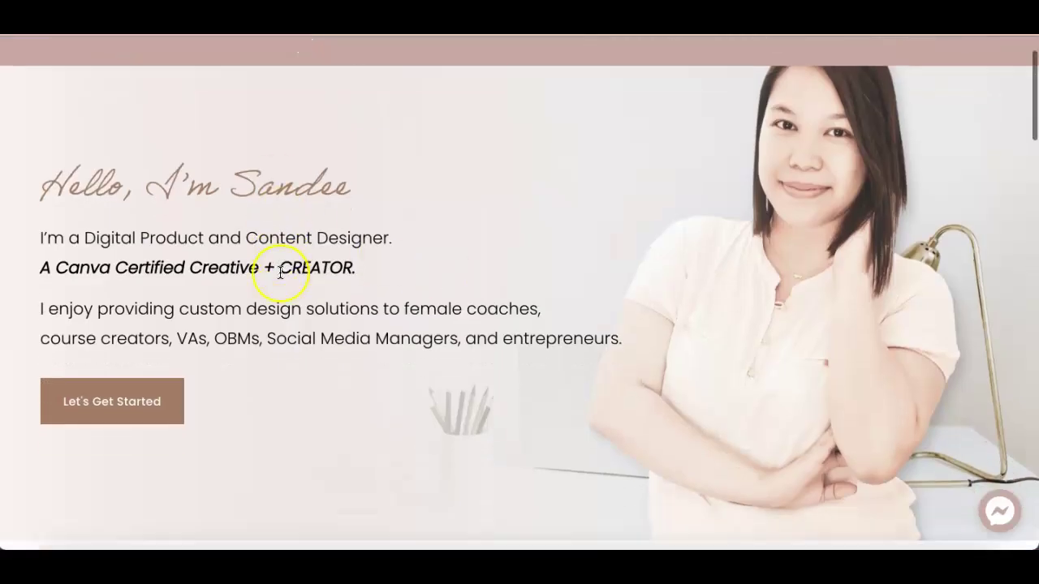
pyautogui.scroll(-3, 280, 274)
pyautogui.scroll(2, 280, 274)
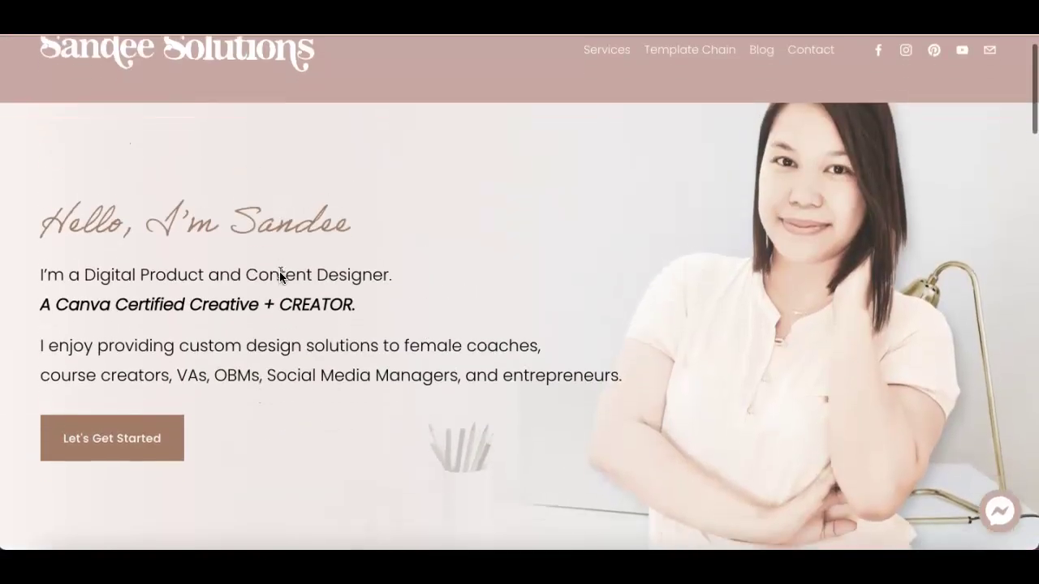
pyautogui.scroll(-1, 279, 274)
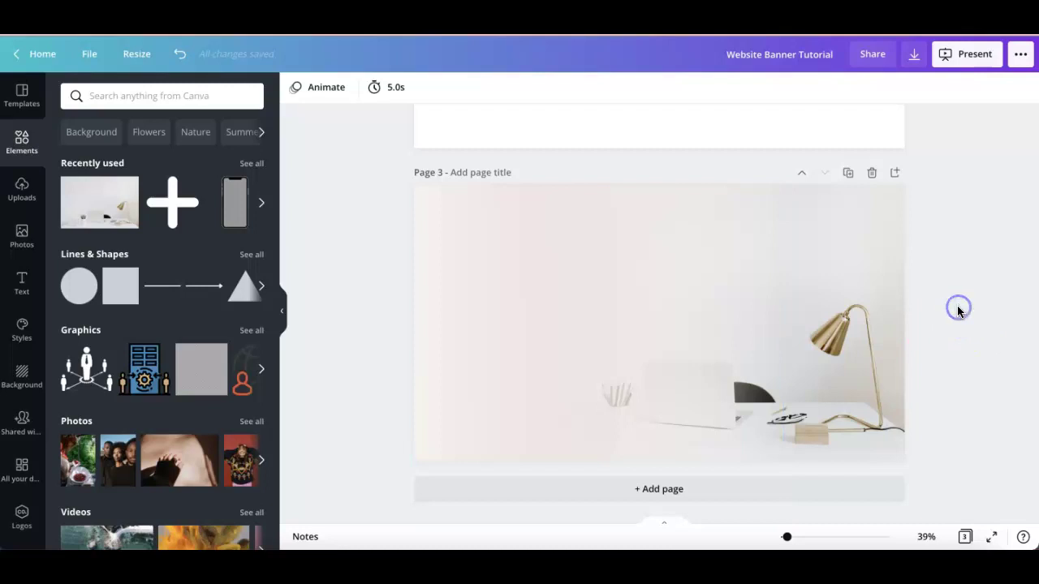
pyautogui.scroll(2, 958, 310)
pyautogui.scroll(-2, 958, 308)
pyautogui.scroll(1, 1004, 366)
pyautogui.scroll(-1, 823, 344)
# Step: Extend page 3's gradient slightly farther toward the lamp, keeping it anchored at the upper-left corner
pyautogui.click(742, 371)
pyautogui.scroll(-1, 802, 512)
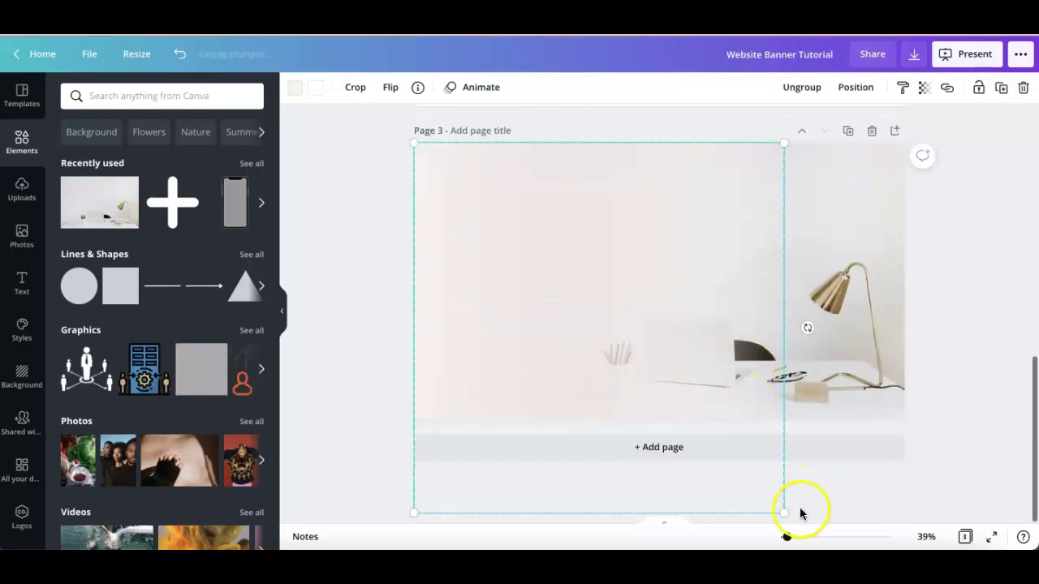
pyautogui.moveTo(788, 508); pyautogui.dragTo(815, 530)
pyautogui.click(980, 316)
pyautogui.scroll(1, 981, 315)
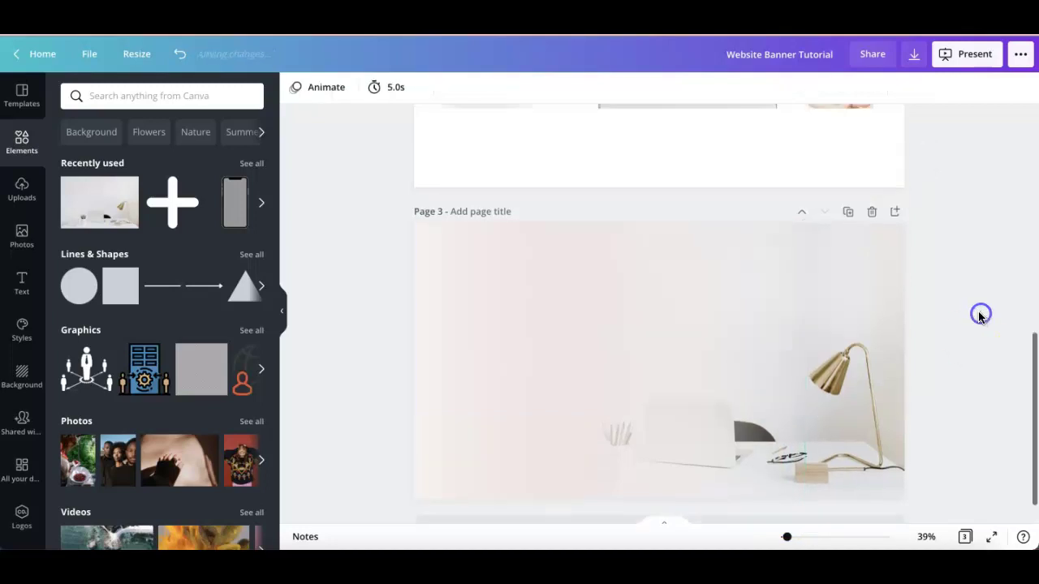
# Step: Copy the portrait cut-out from page 2 and paste it onto page 3
pyautogui.scroll(3, 901, 287)
pyautogui.click(852, 300)
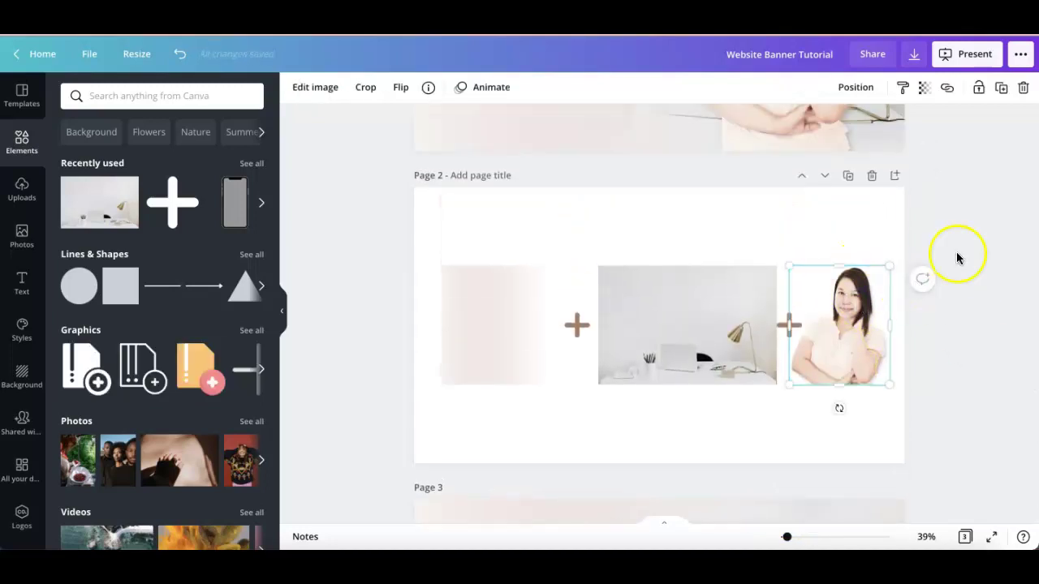
pyautogui.scroll(2, 958, 259)
pyautogui.scroll(-1, 950, 361)
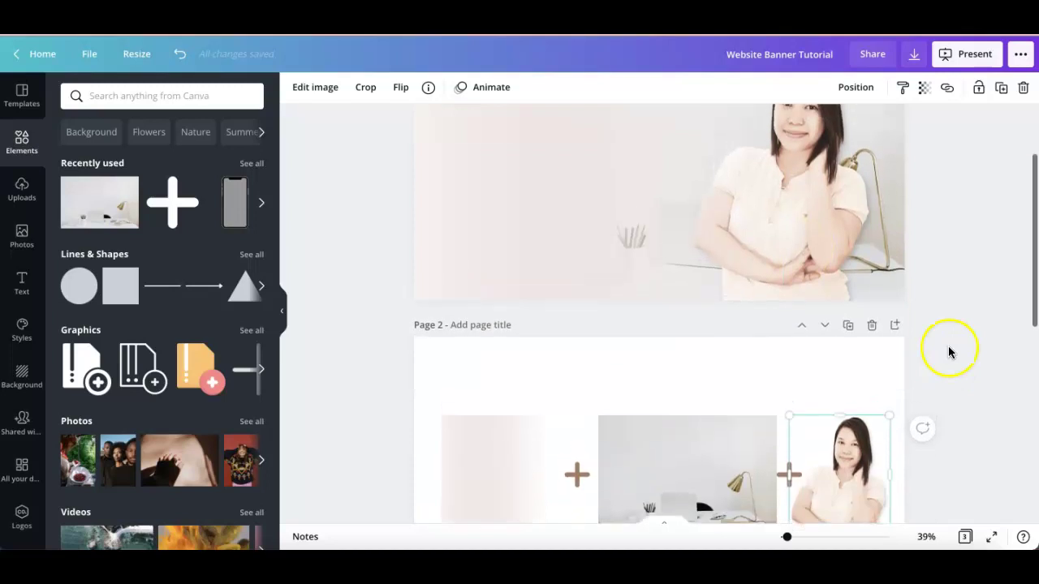
pyautogui.scroll(-1, 949, 352)
pyautogui.scroll(-6, 949, 395)
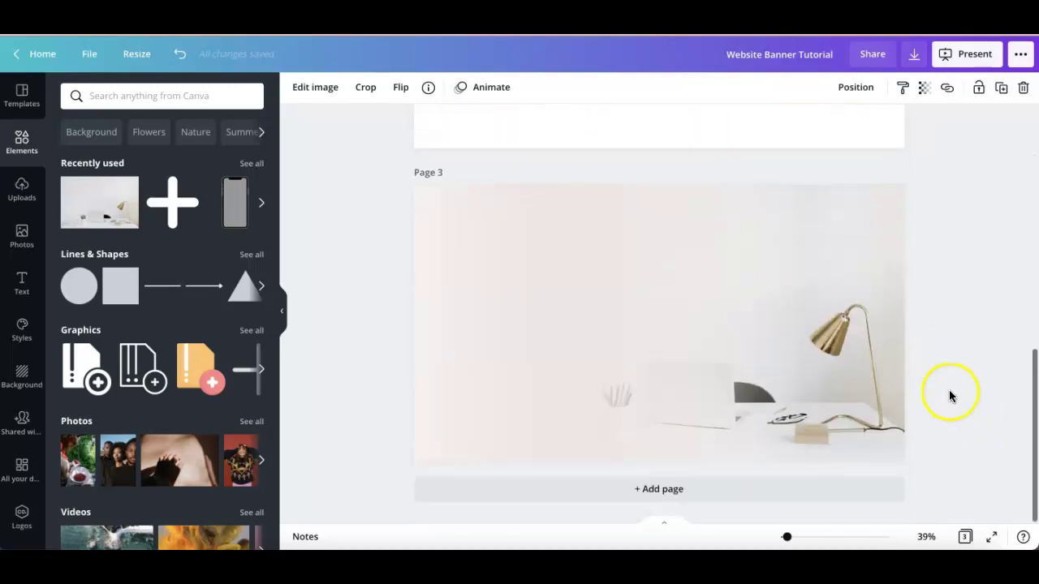
pyautogui.click(845, 444)
pyautogui.hotkey('ctrl', 'v')
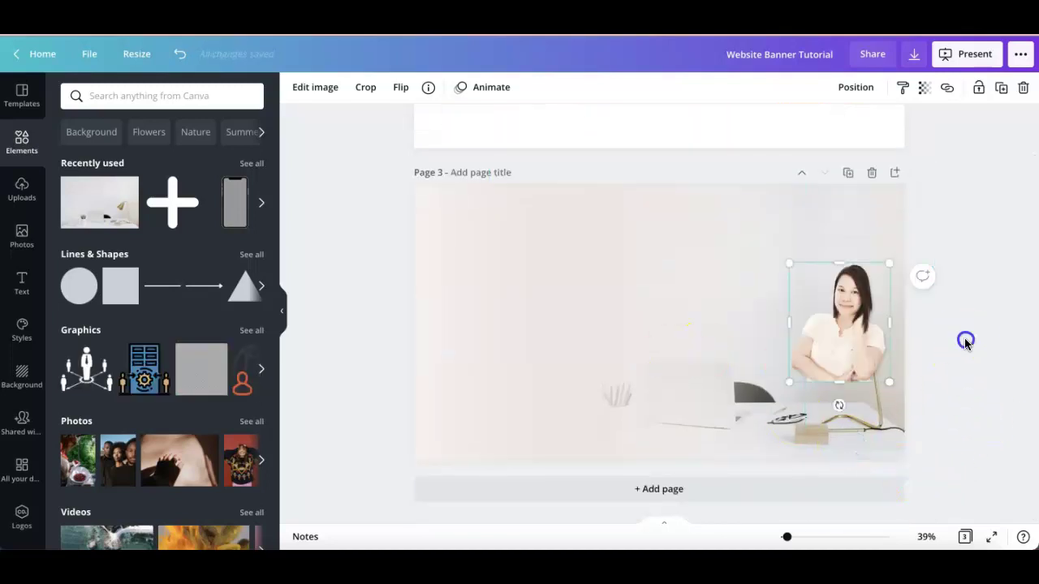
# Step: Move the pasted portrait in front of the desk and enlarge it to nearly the full height of page 3
pyautogui.moveTo(828, 333); pyautogui.dragTo(779, 348)
pyautogui.moveTo(836, 280); pyautogui.dragTo(877, 233)
pyautogui.moveTo(737, 398); pyautogui.dragTo(663, 461)
pyautogui.click(1034, 343)
# Step: Add a Drop shadow to the portrait on page 3 with the effect's default settings
pyautogui.click(825, 297)
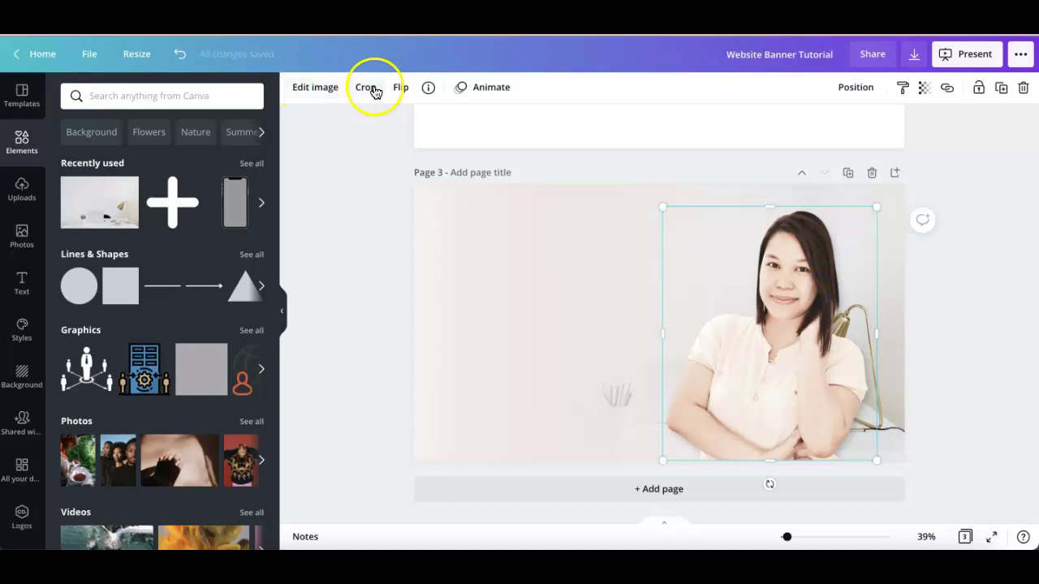
pyautogui.click(971, 276)
pyautogui.click(788, 294)
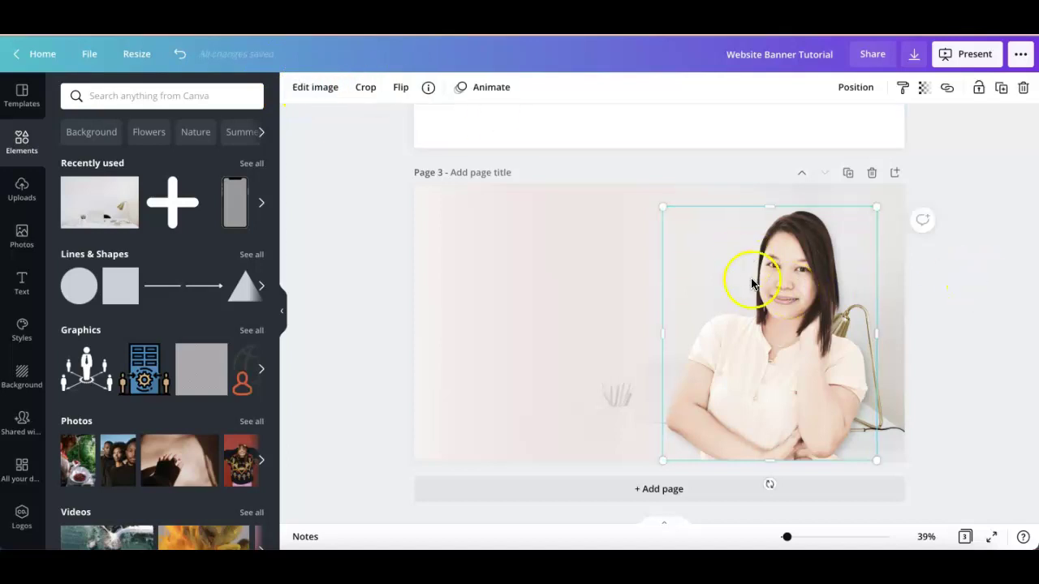
pyautogui.click(314, 89)
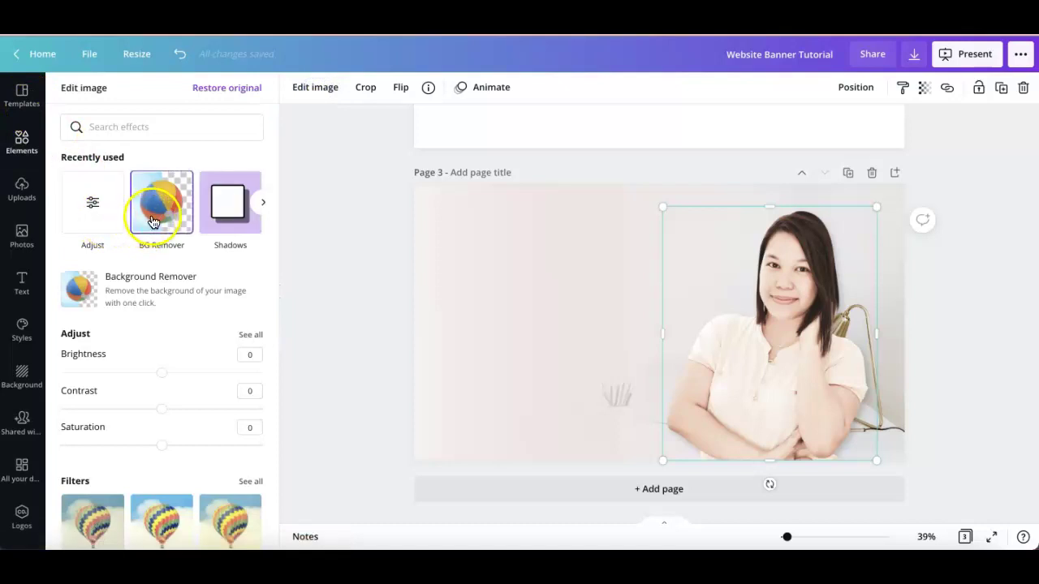
pyautogui.scroll(-1, 232, 214)
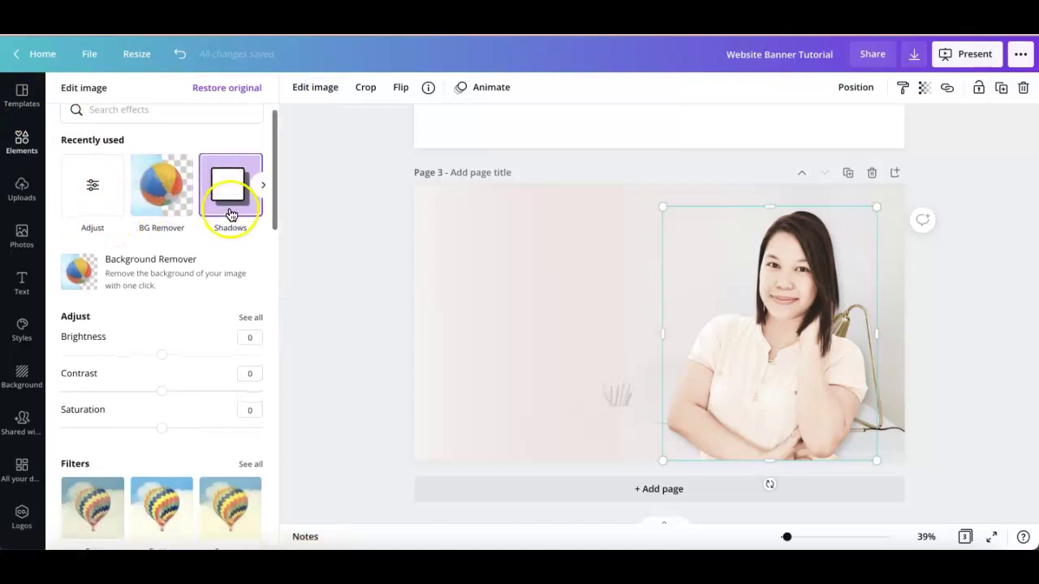
pyautogui.click(228, 190)
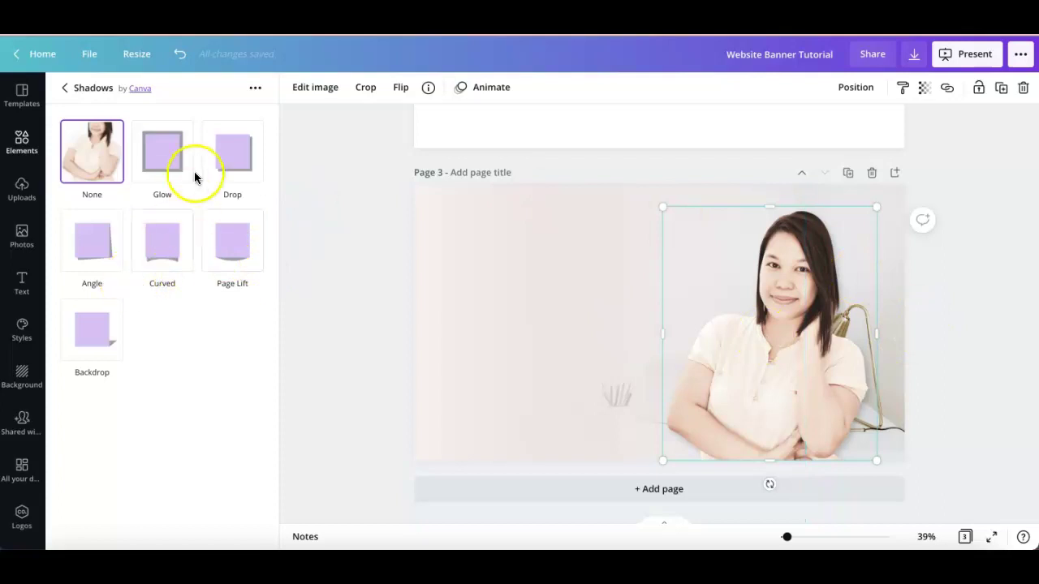
pyautogui.click(225, 165)
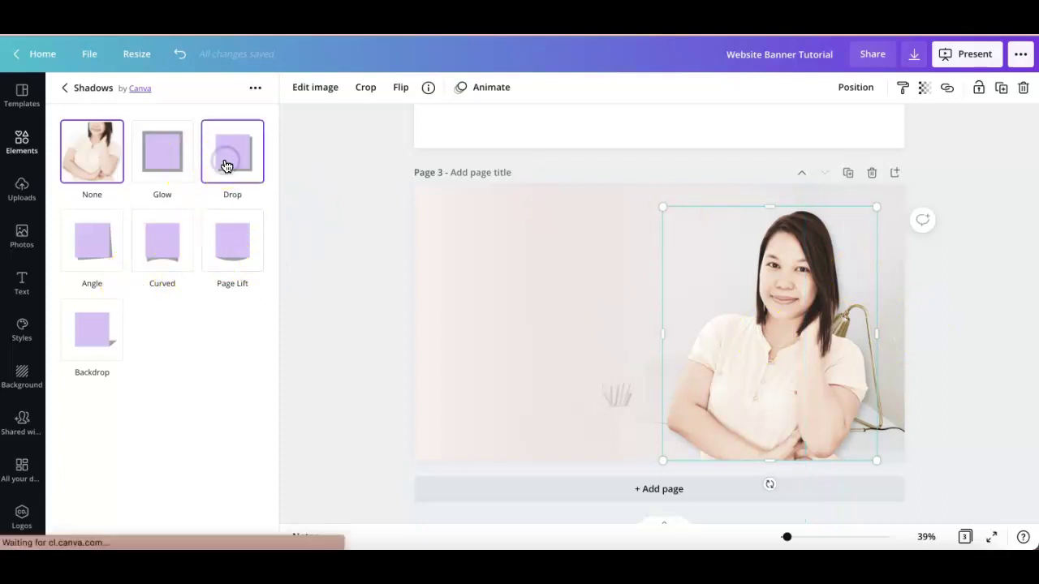
pyautogui.click(229, 154)
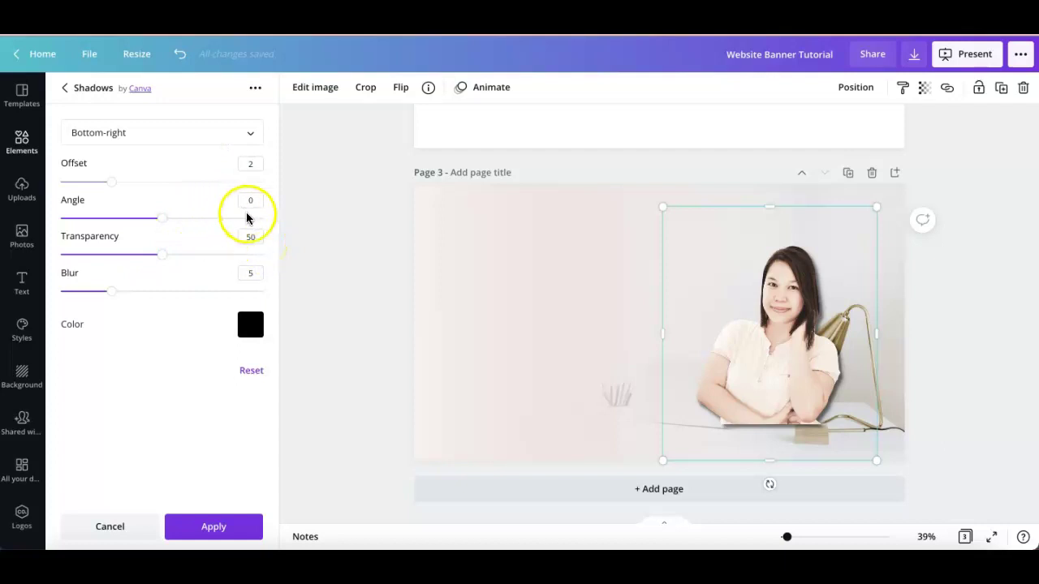
pyautogui.click(1003, 307)
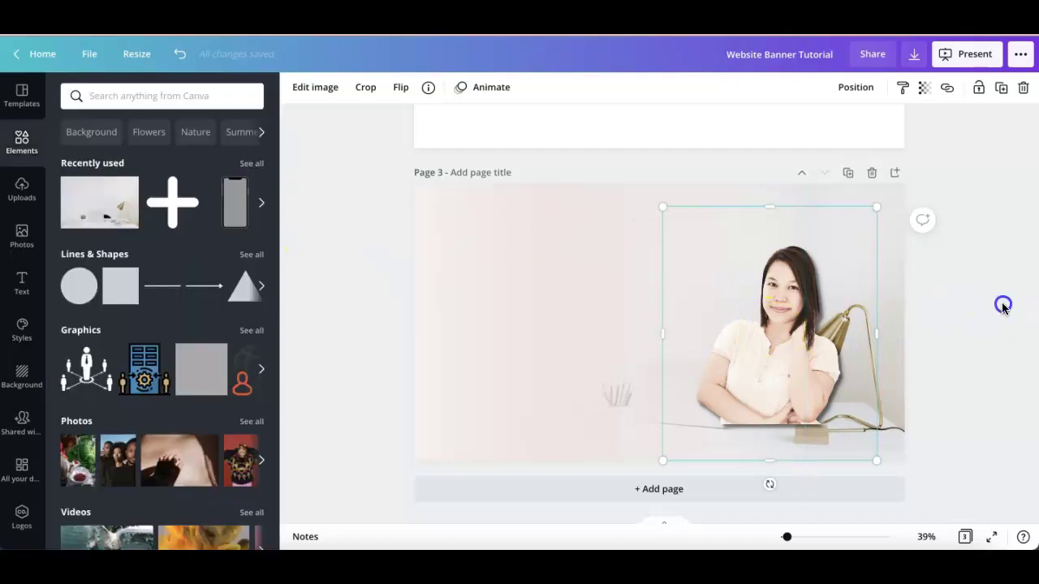
# Step: Reposition and enlarge the shadowed portrait so its cut-off base meets page 3's bottom edge
pyautogui.click(733, 351)
pyautogui.moveTo(766, 317); pyautogui.dragTo(754, 332)
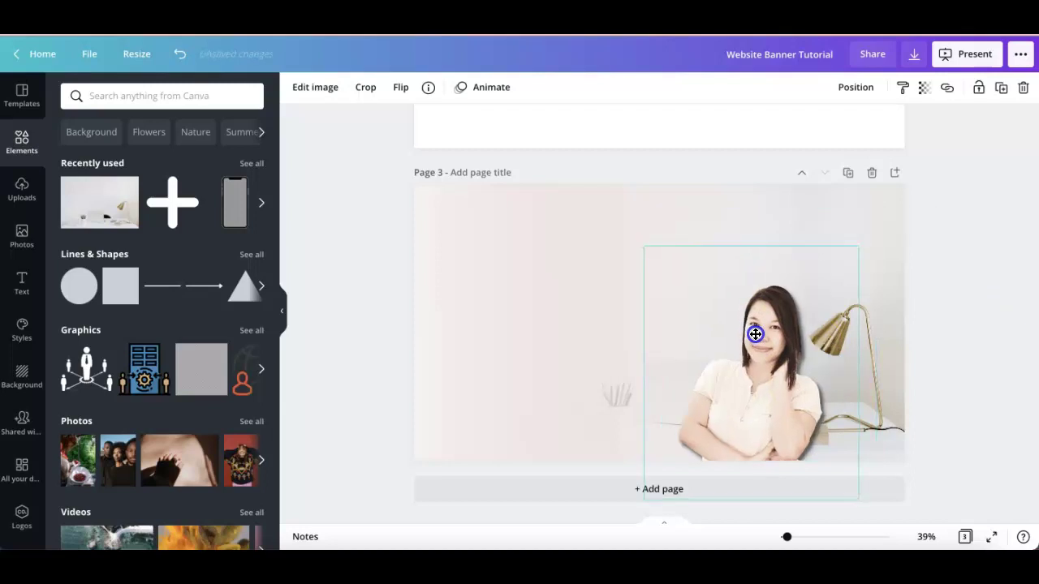
pyautogui.moveTo(859, 245); pyautogui.dragTo(927, 190)
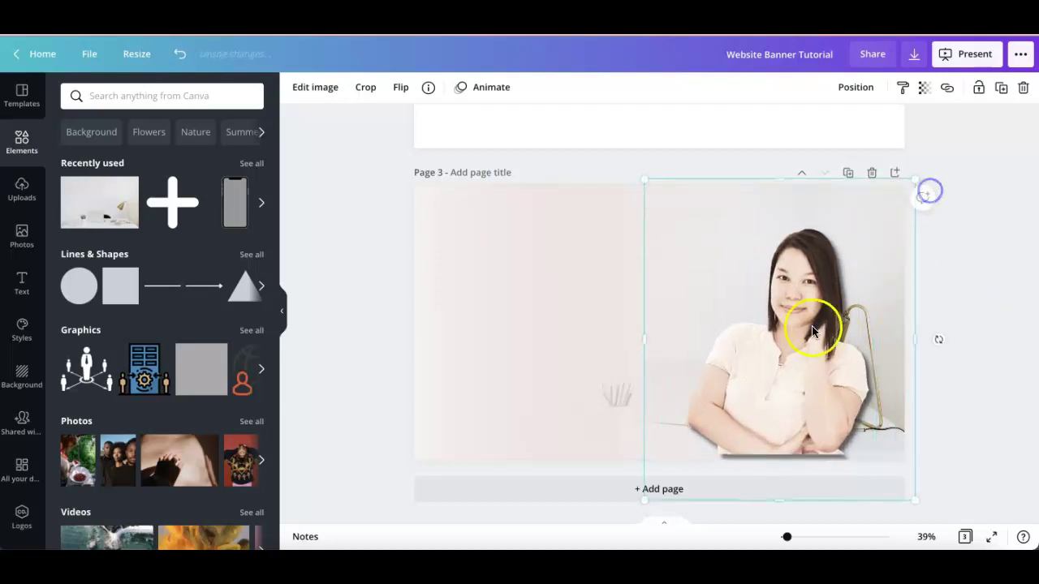
pyautogui.hotkey('ctrl', 'z')
pyautogui.moveTo(852, 246); pyautogui.dragTo(920, 211)
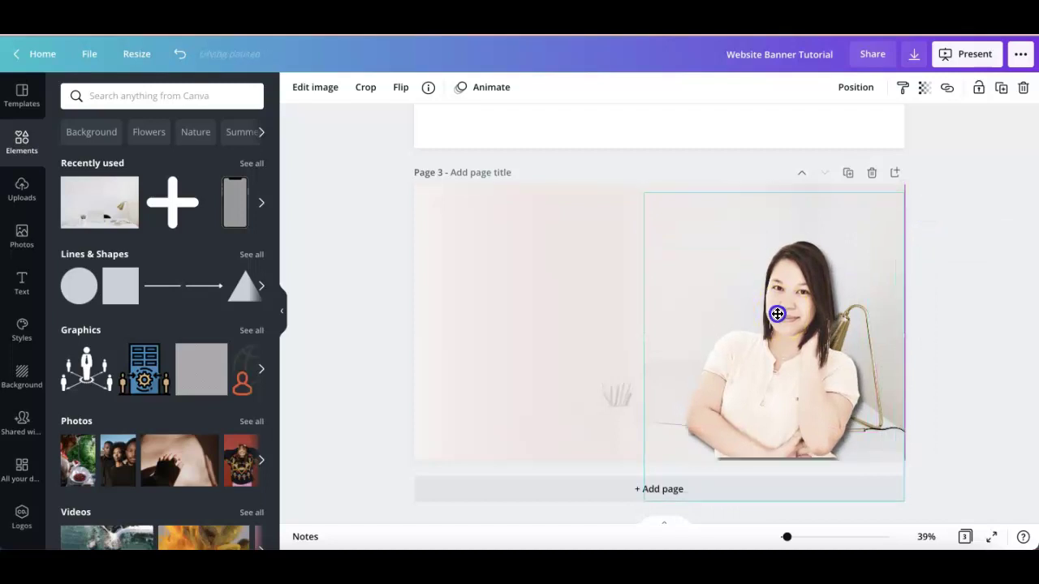
pyautogui.moveTo(778, 313); pyautogui.dragTo(778, 319)
pyautogui.moveTo(646, 198); pyautogui.dragTo(618, 170)
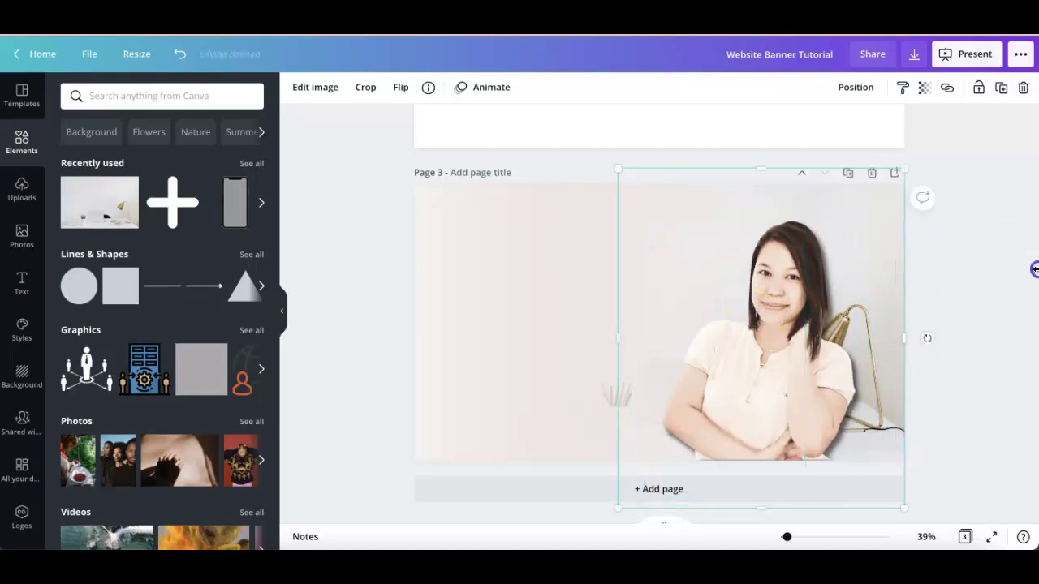
# Step: Delete the cut-off portrait from page 3 and add the longer folded-arms version from the brand photos folder
pyautogui.click(797, 303)
pyautogui.click(1023, 87)
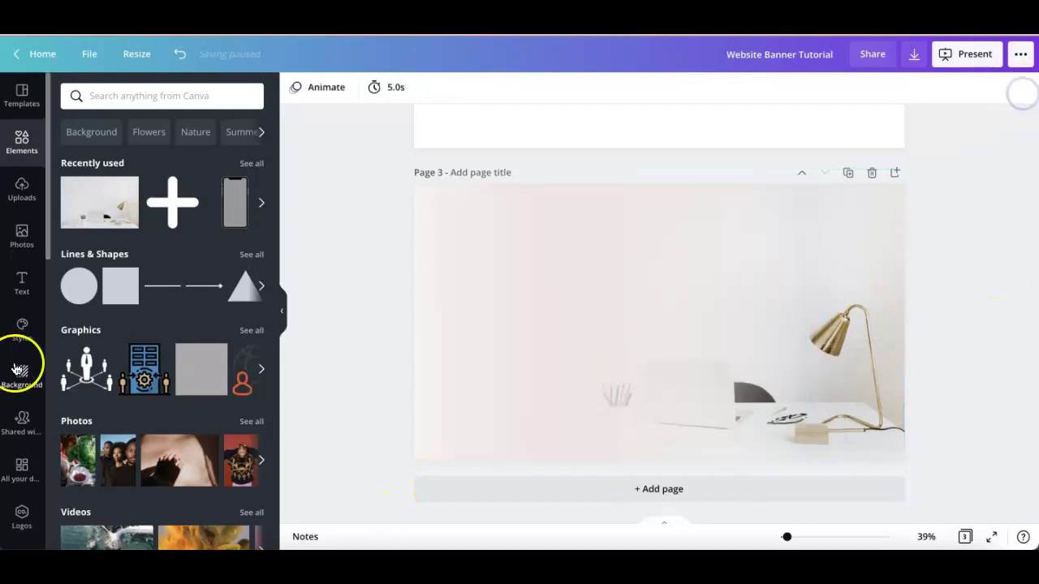
pyautogui.scroll(-5, 26, 405)
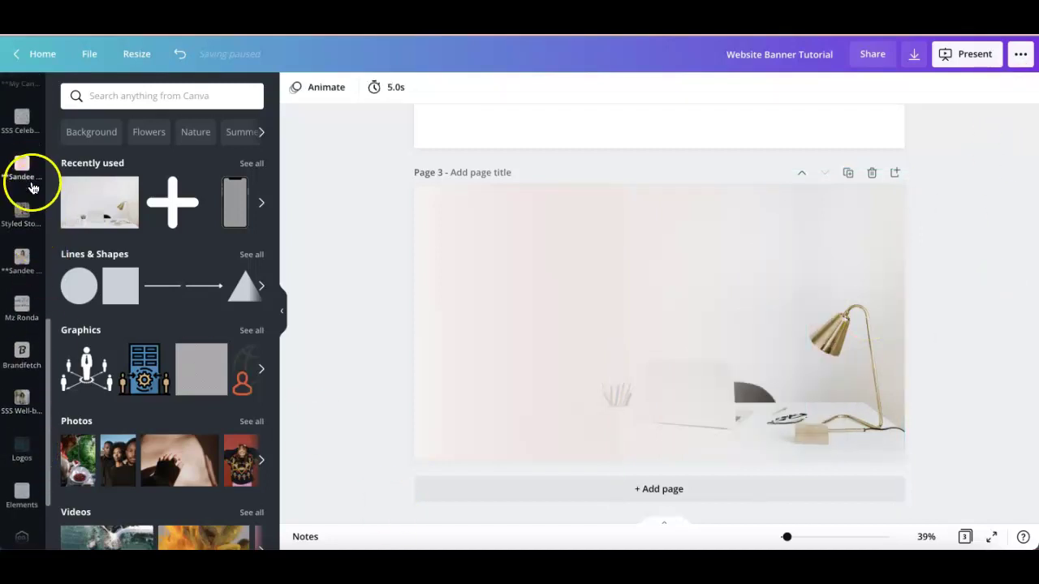
pyautogui.scroll(-3, 16, 429)
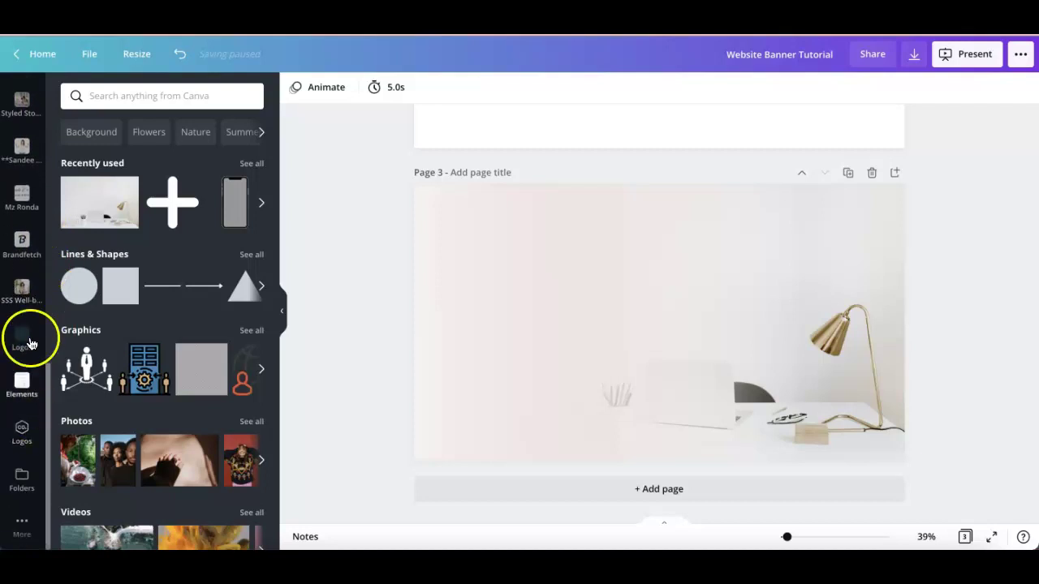
pyautogui.scroll(3, 29, 344)
pyautogui.click(22, 331)
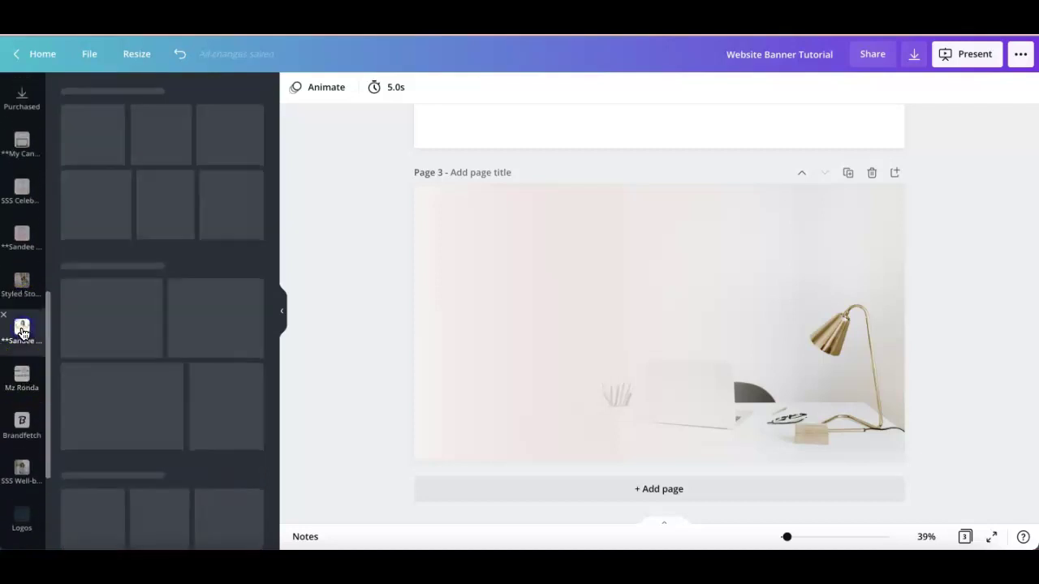
pyautogui.scroll(-1, 172, 341)
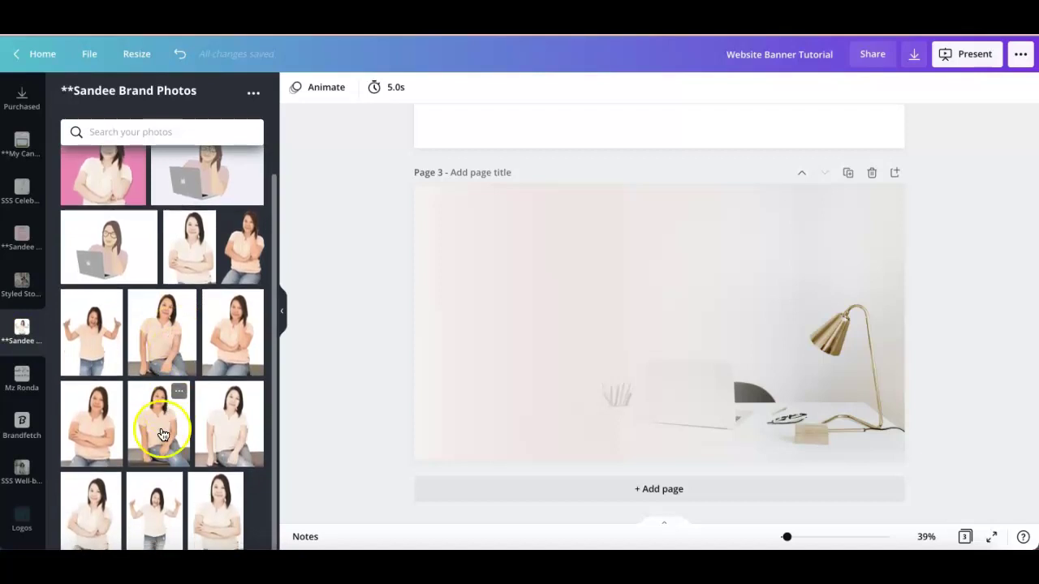
pyautogui.click(81, 505)
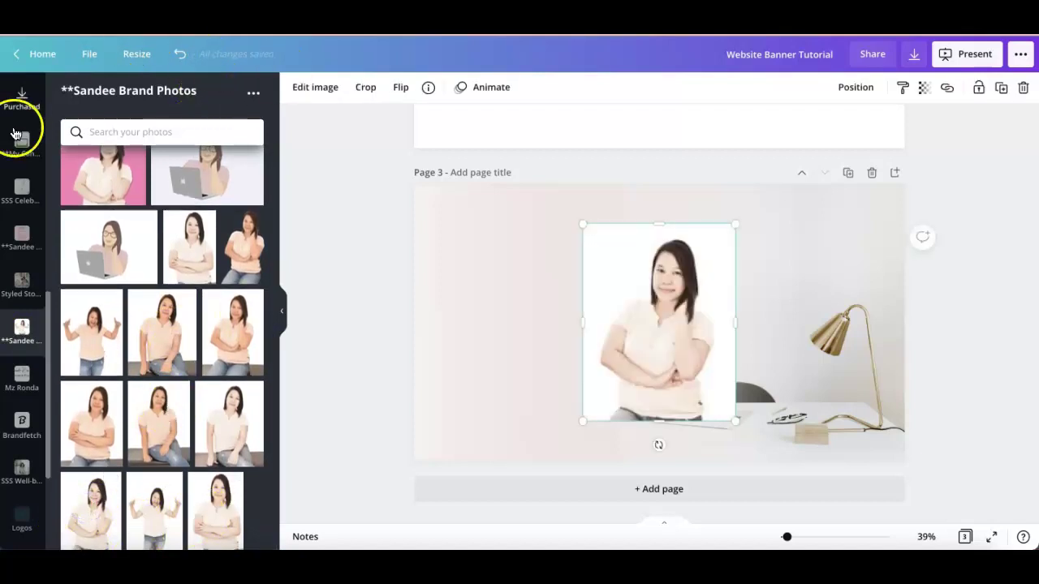
# Step: Remove the background from the newly added portrait photo on page 3
pyautogui.scroll(5, 32, 150)
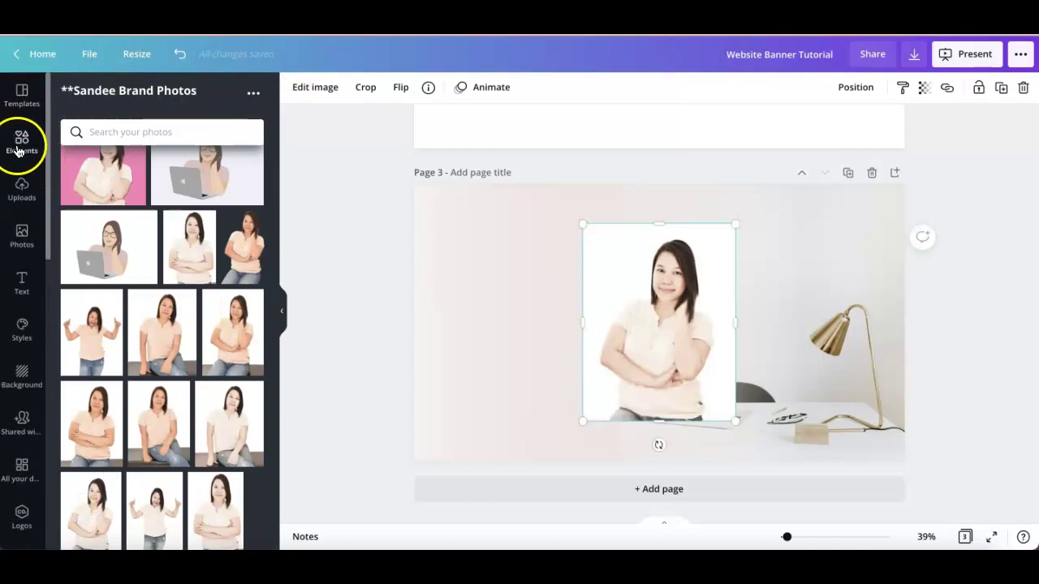
pyautogui.click(20, 145)
pyautogui.click(980, 329)
pyautogui.click(697, 316)
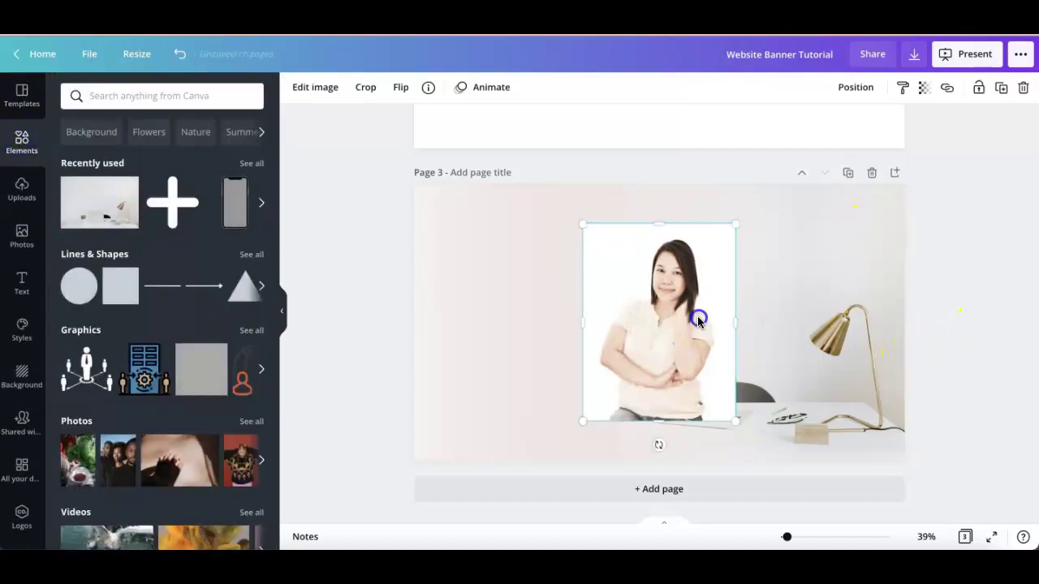
pyautogui.click(318, 87)
pyautogui.click(227, 199)
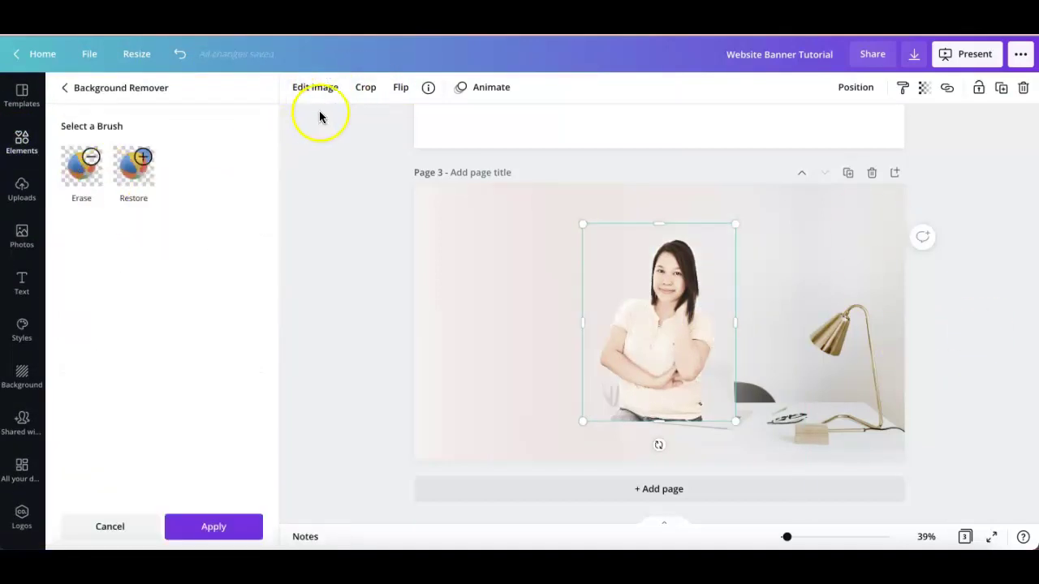
# Step: Add a Drop shadow to the new cut-out and enlarge it until its base extends beyond page 3's bottom edge
pyautogui.click(64, 89)
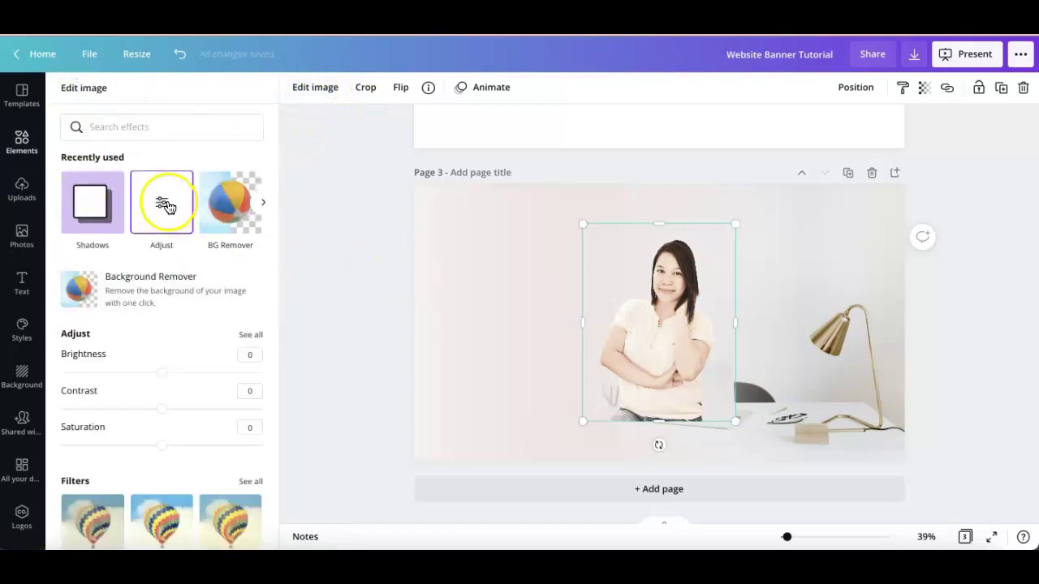
pyautogui.click(87, 209)
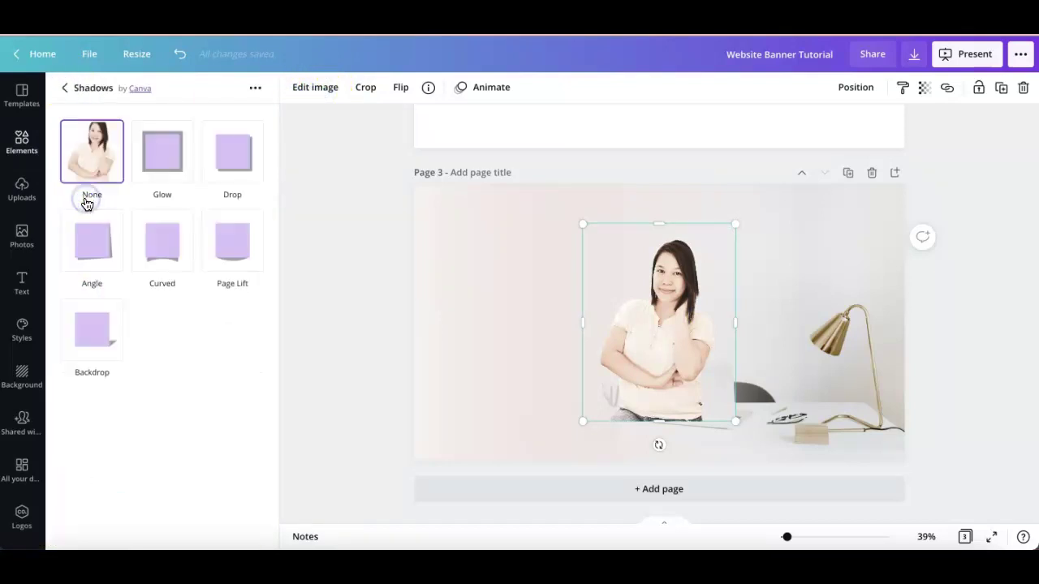
pyautogui.click(218, 164)
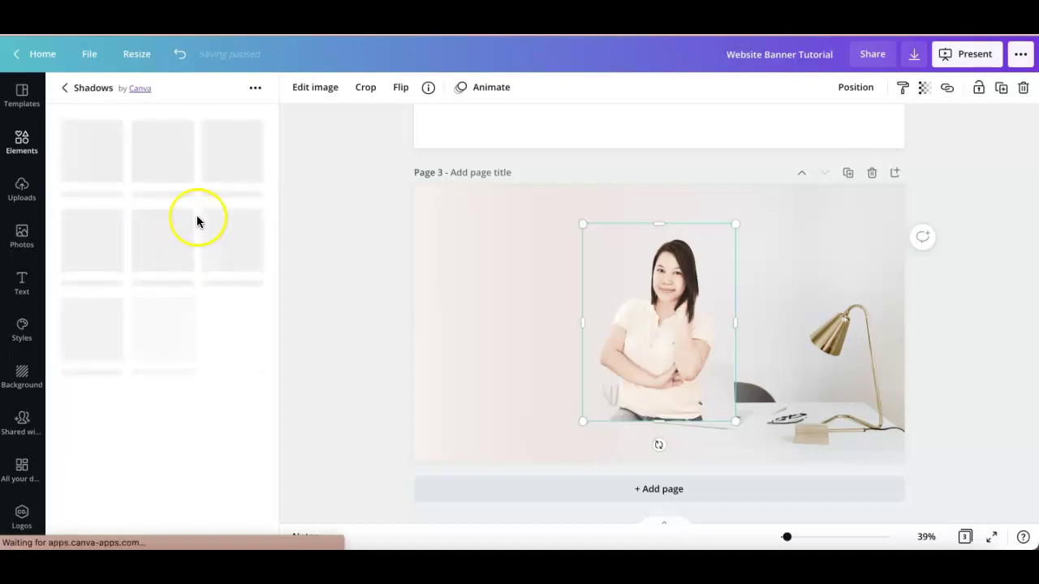
pyautogui.click(237, 161)
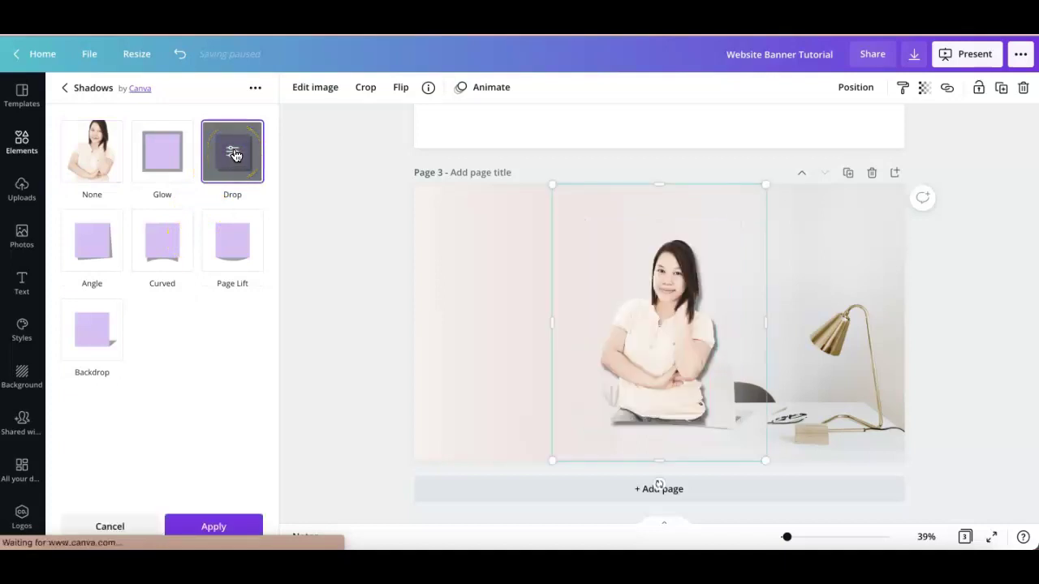
pyautogui.click(235, 154)
pyautogui.moveTo(766, 461); pyautogui.dragTo(900, 520)
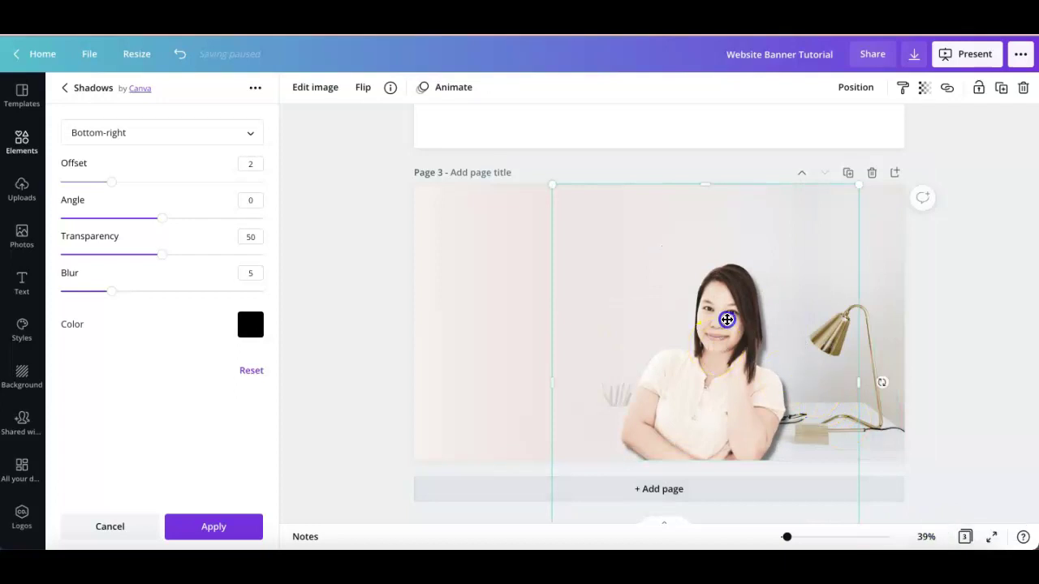
pyautogui.moveTo(725, 317); pyautogui.dragTo(737, 295)
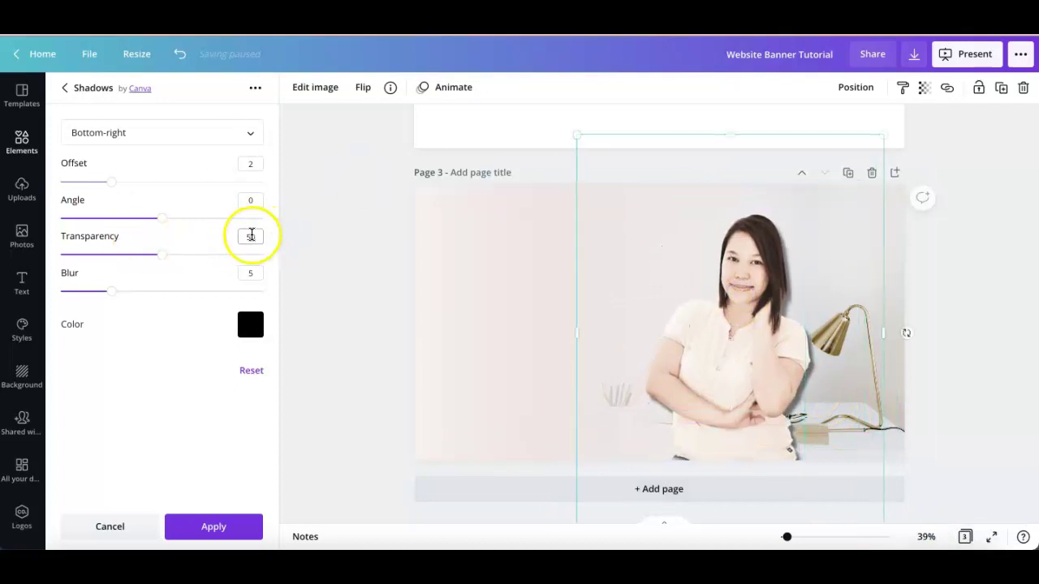
# Step: Set the portrait shadow's transparency to 20 and its blur to 10
pyautogui.press('Return')
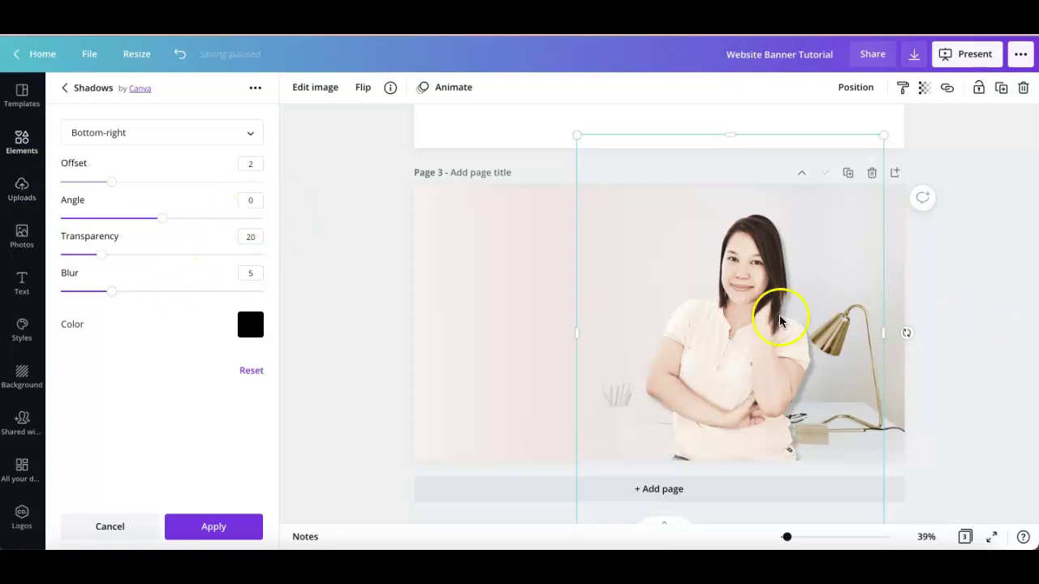
pyautogui.click(258, 163)
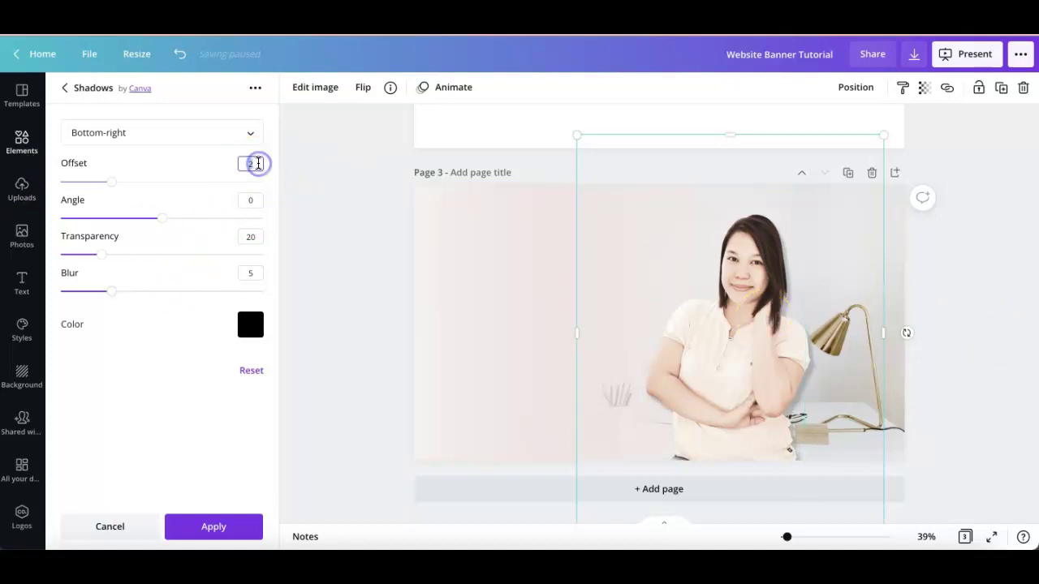
pyautogui.click(257, 274)
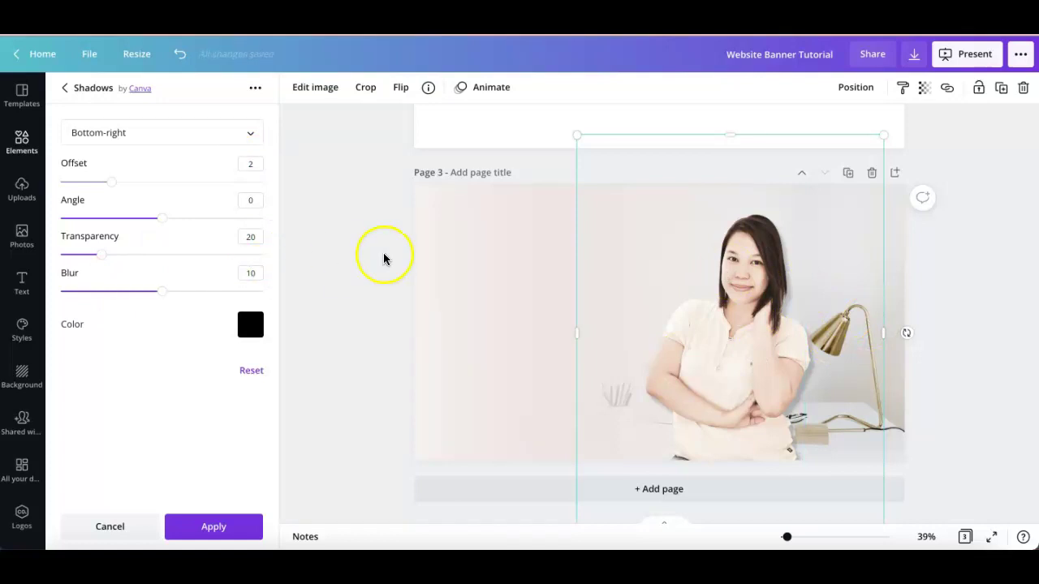
pyautogui.click(969, 309)
# Step: Move the portrait to the right side of page 3 over the lamp and fine-tune its size to nearly the full page height
pyautogui.moveTo(742, 313); pyautogui.dragTo(817, 336)
pyautogui.moveTo(654, 162); pyautogui.dragTo(592, 155)
pyautogui.moveTo(798, 304)
pyautogui.mouseDown()
pyautogui.moveTo(786, 311)
pyautogui.moveTo(796, 315)
pyautogui.mouseUp()
pyautogui.click(998, 280)
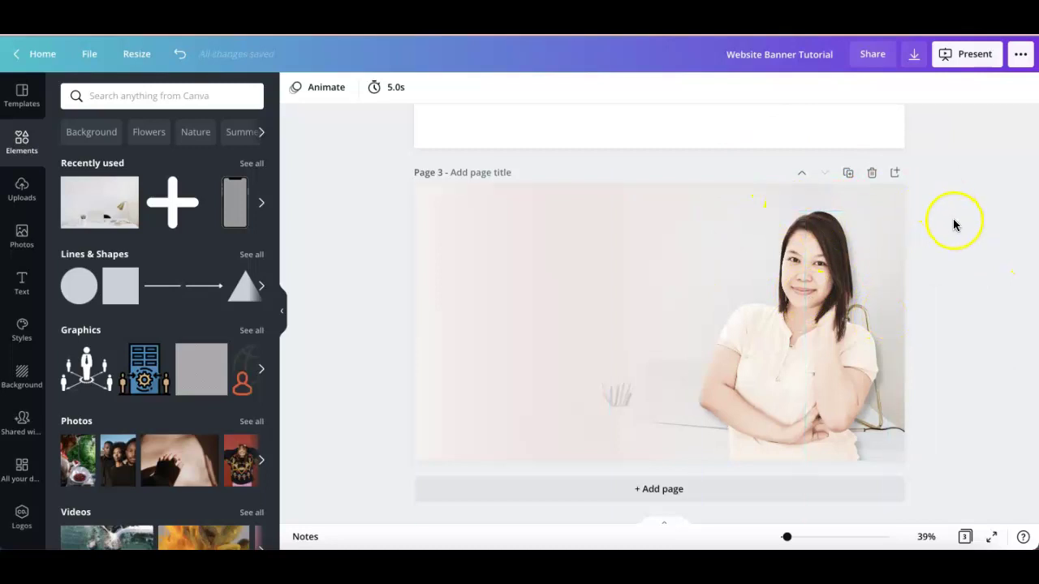
pyautogui.click(788, 232)
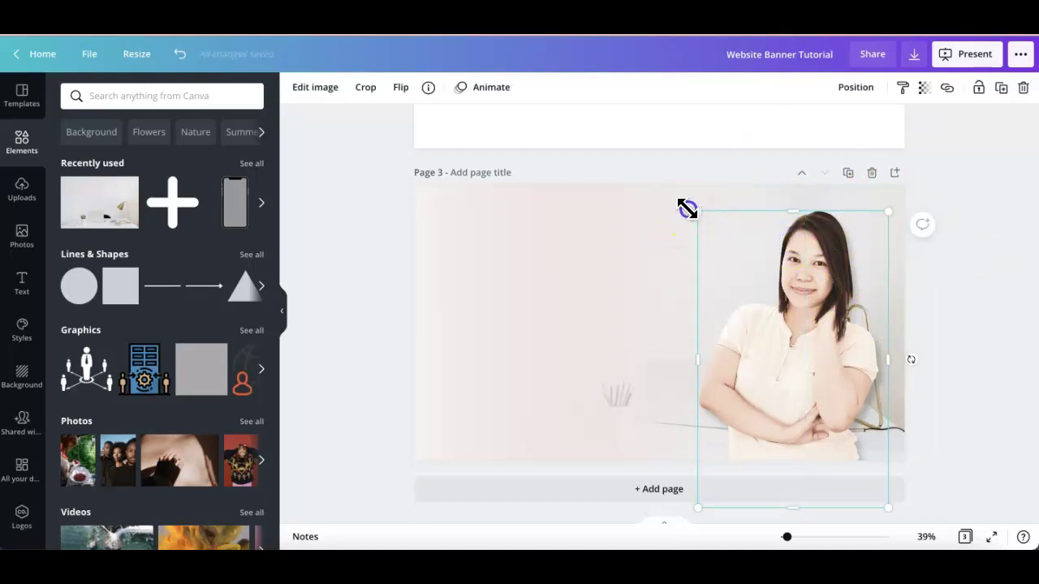
pyautogui.moveTo(685, 208); pyautogui.dragTo(964, 318)
pyautogui.click(971, 316)
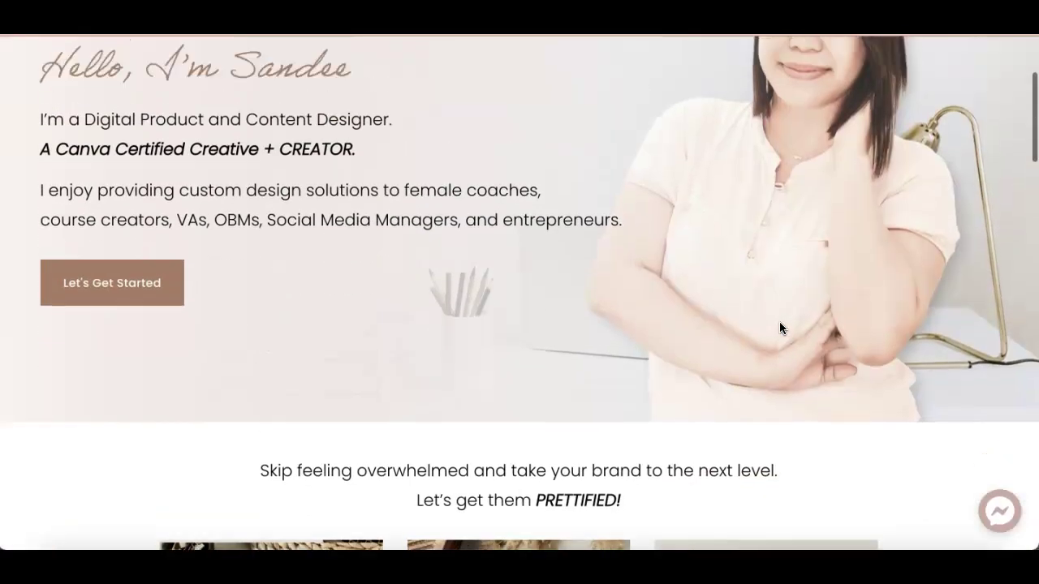
# Step: Switch to the Sandee Solutions website and examine how text and a button sit beside the portrait in its home page banner
pyautogui.scroll(-2, 779, 327)
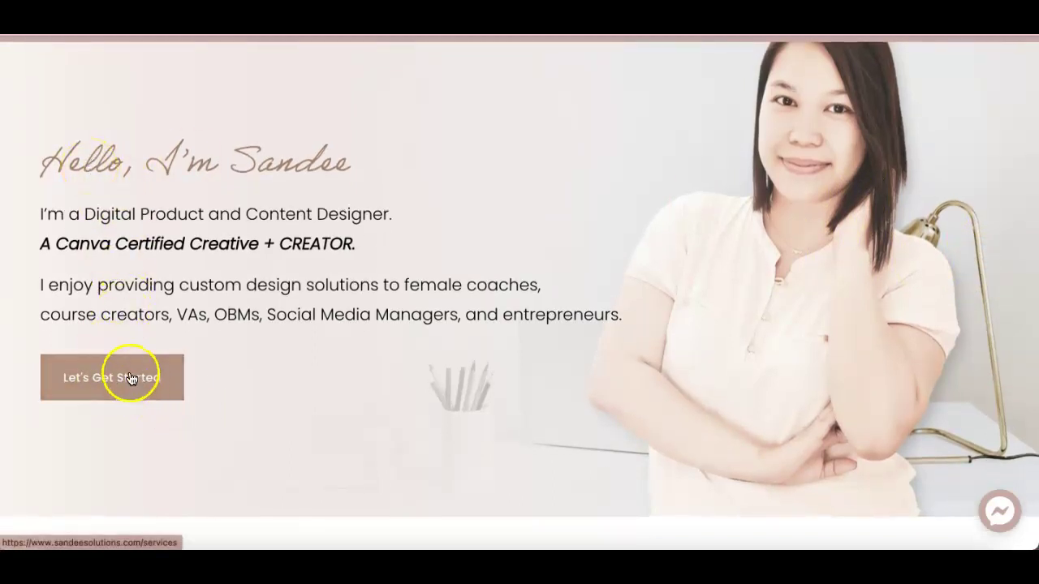
pyautogui.scroll(1, 143, 319)
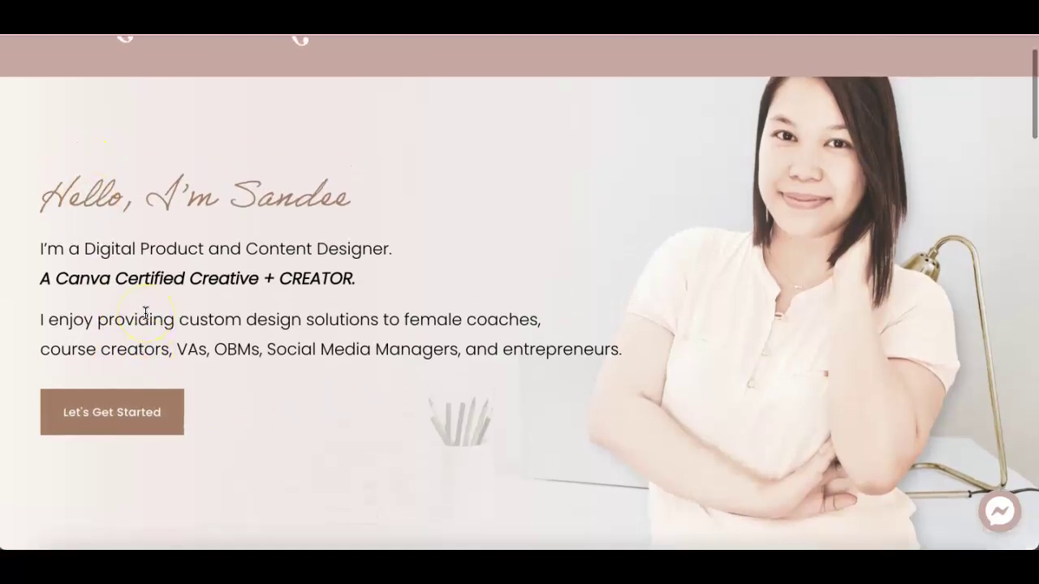
pyautogui.scroll(-1, 146, 315)
pyautogui.scroll(2, 147, 315)
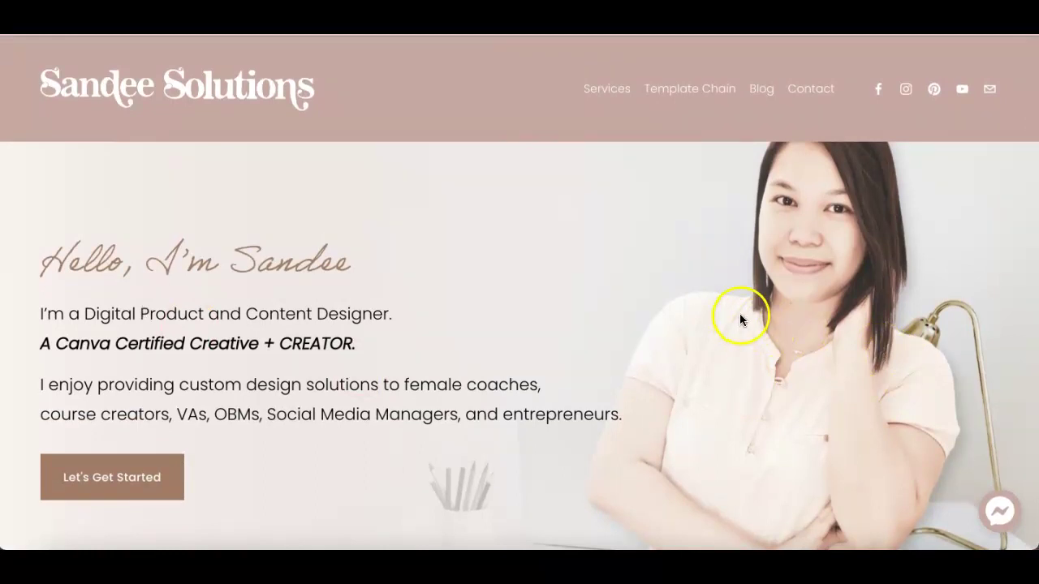
# Step: Open the browser's inspector on the website and examine how the banner displays in the iPhone X preview
pyautogui.rightClick(488, 63)
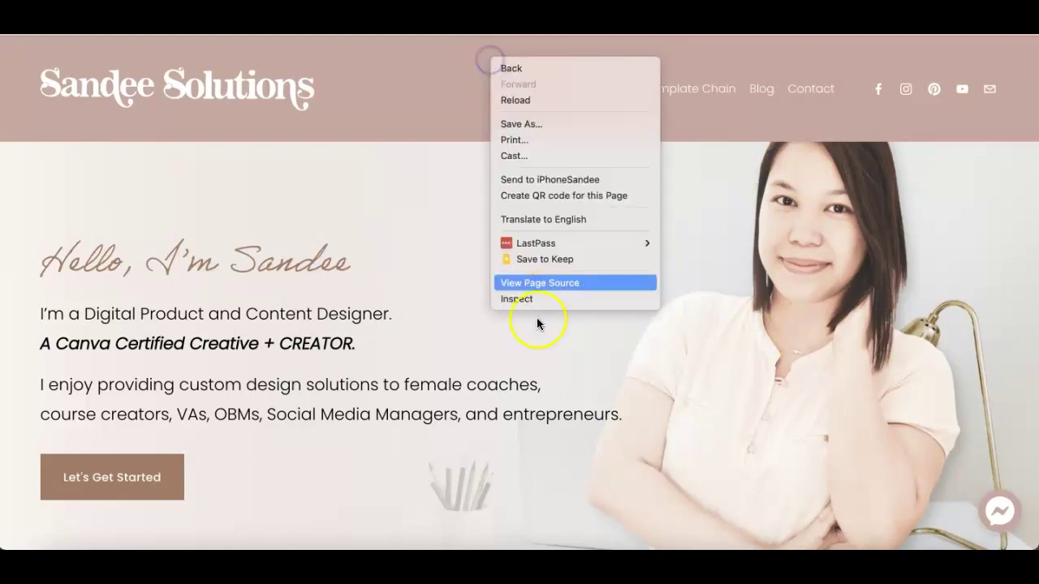
pyautogui.click(545, 299)
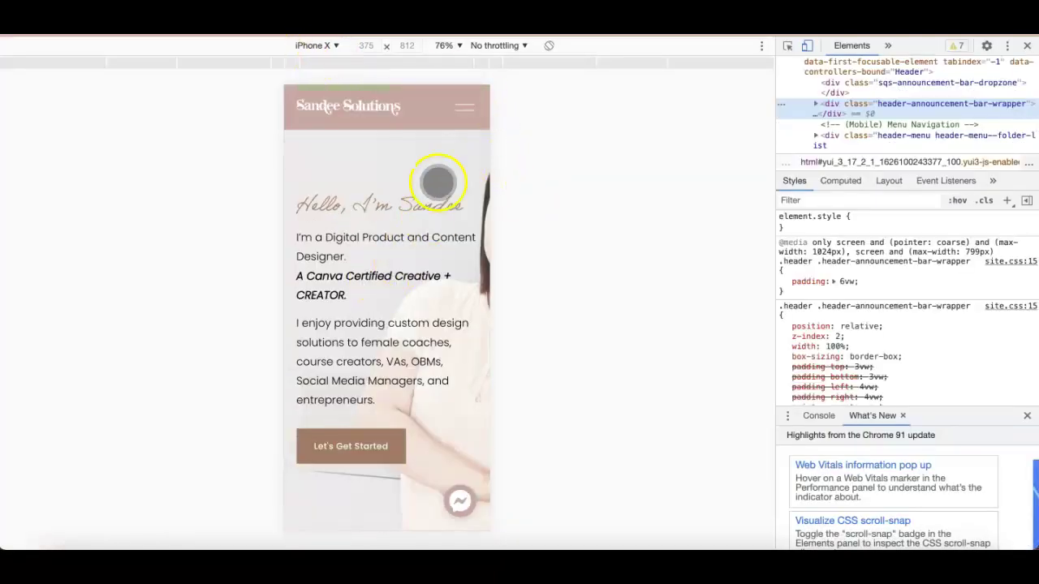
pyautogui.scroll(-2, 454, 357)
pyautogui.scroll(3, 441, 360)
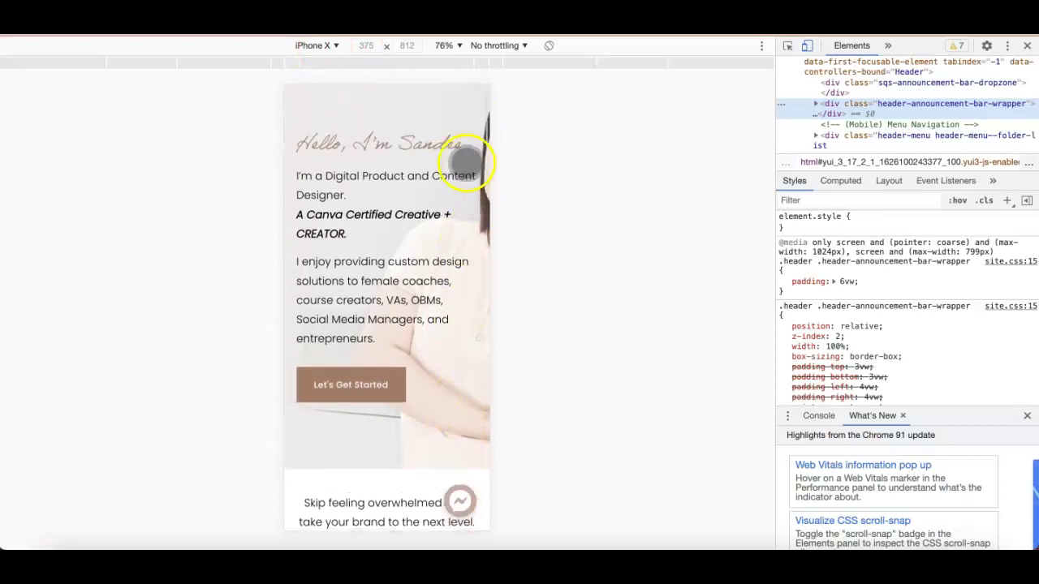
pyautogui.scroll(1, 476, 155)
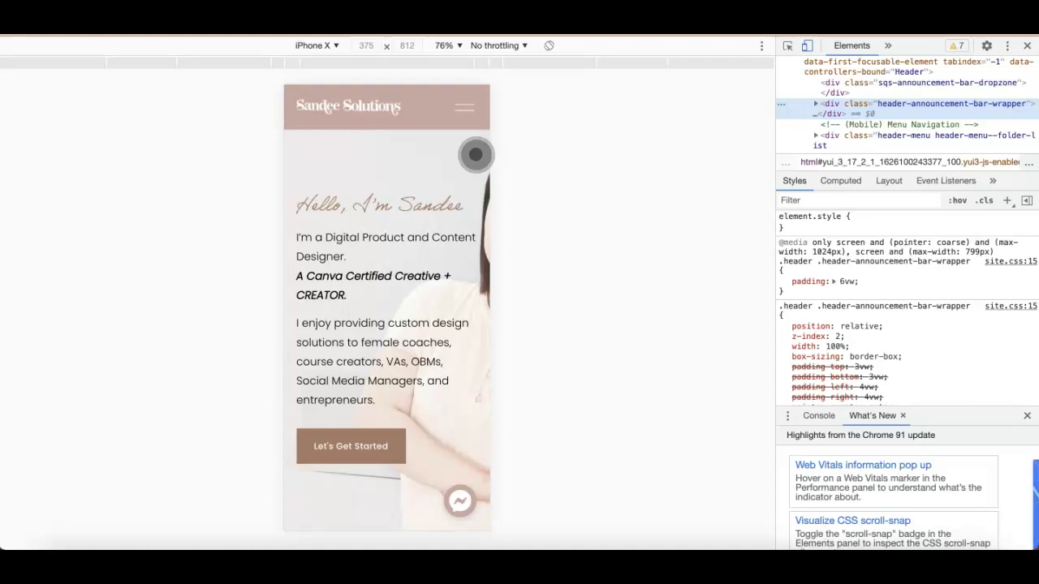
pyautogui.moveTo(425, 203); pyautogui.dragTo(385, 193)
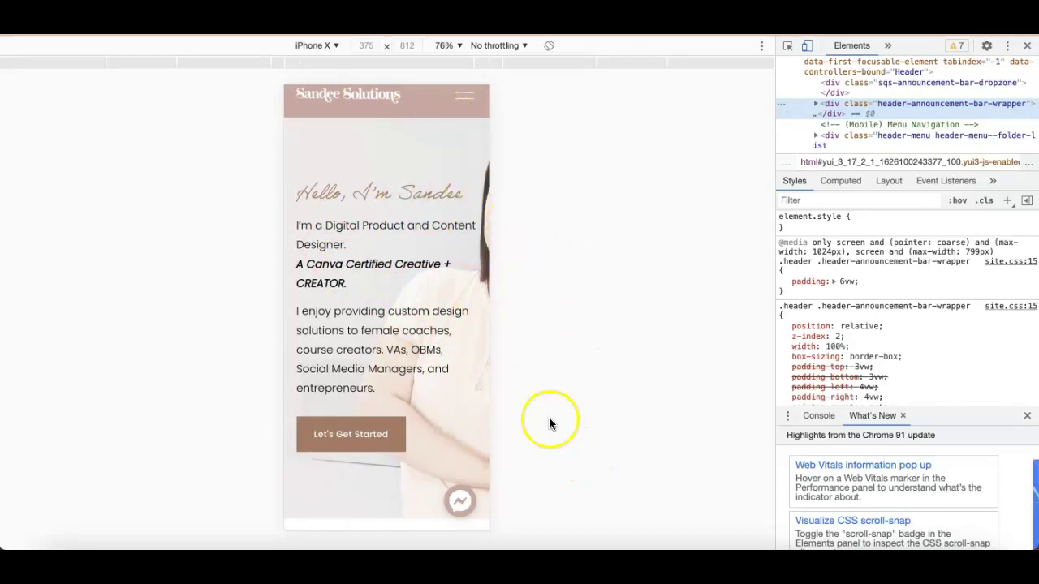
pyautogui.moveTo(373, 365); pyautogui.dragTo(371, 324)
pyautogui.scroll(-2, 369, 324)
pyautogui.scroll(5, 369, 325)
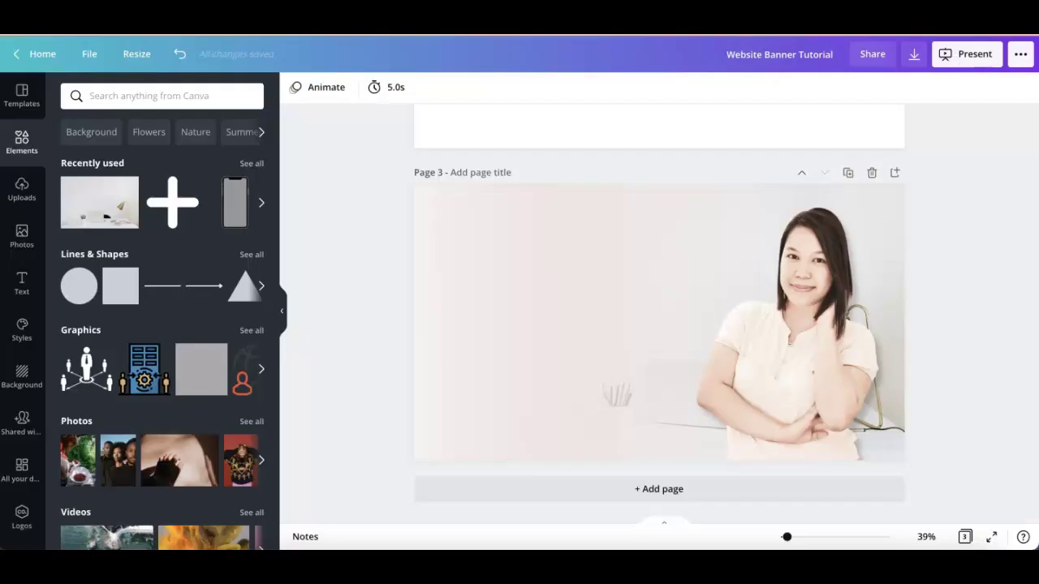